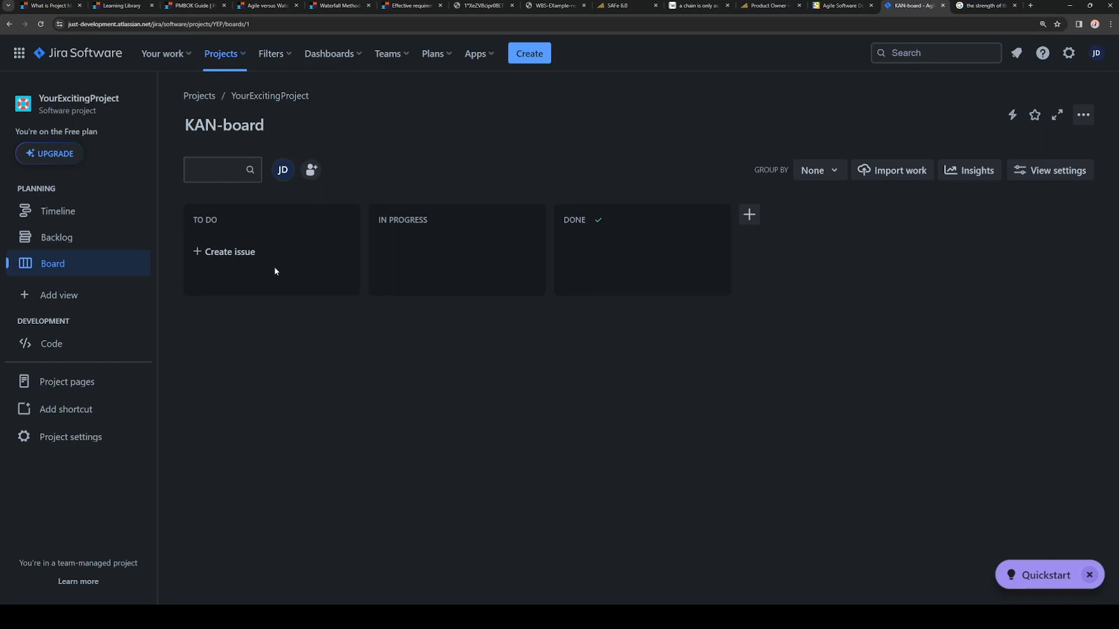
Examine the navigation options offered for your work, projects, filters, dashboards and teams
click(190, 53)
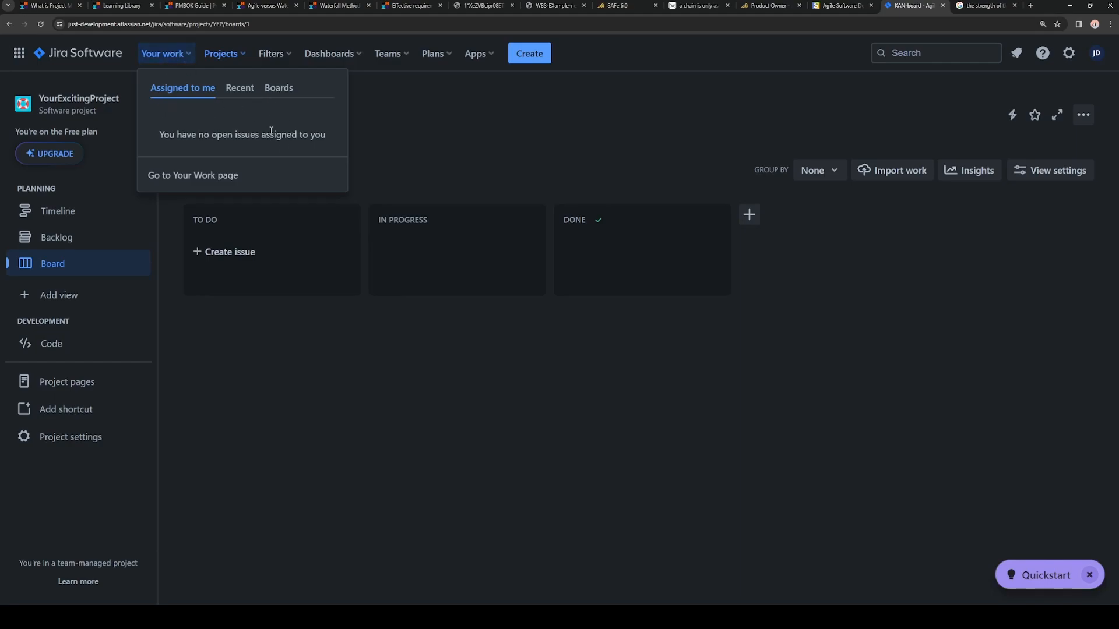
click(240, 52)
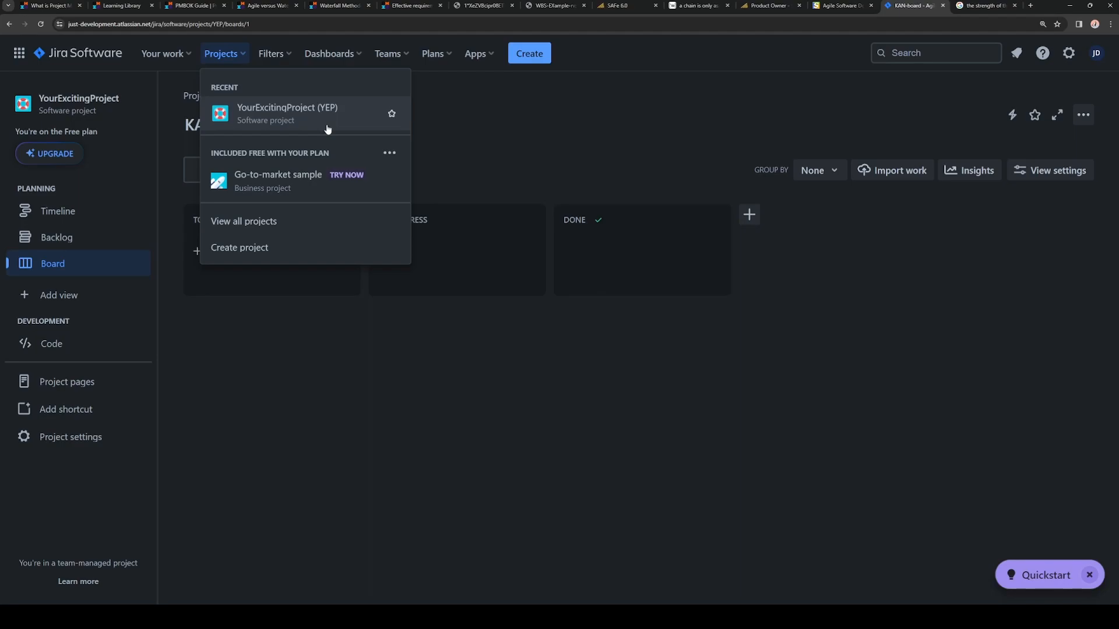
click(276, 53)
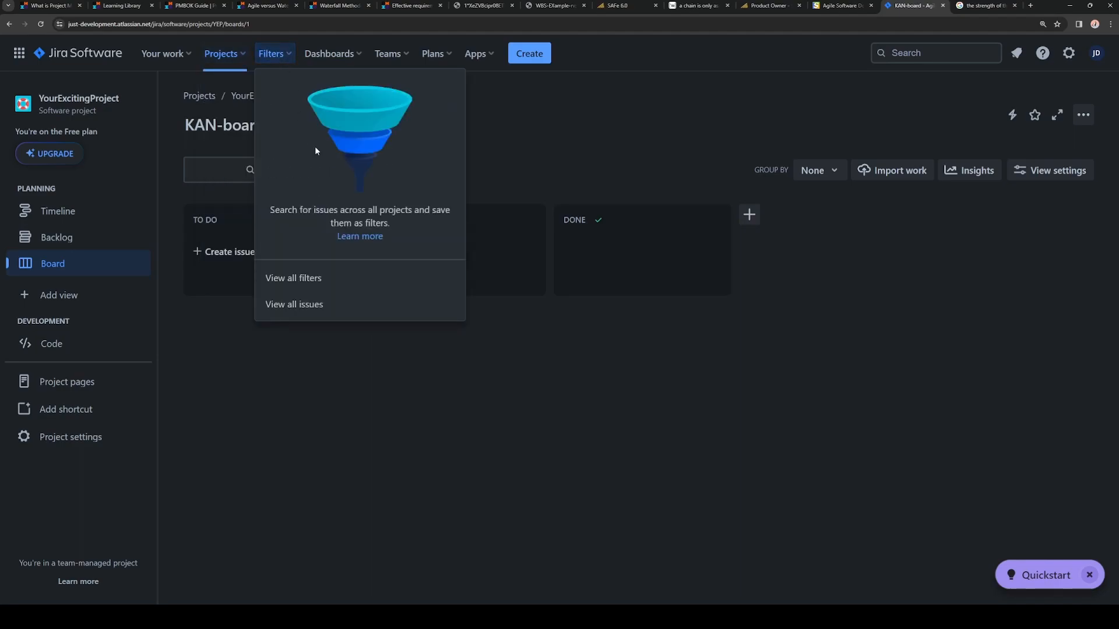
click(290, 54)
click(291, 55)
click(329, 56)
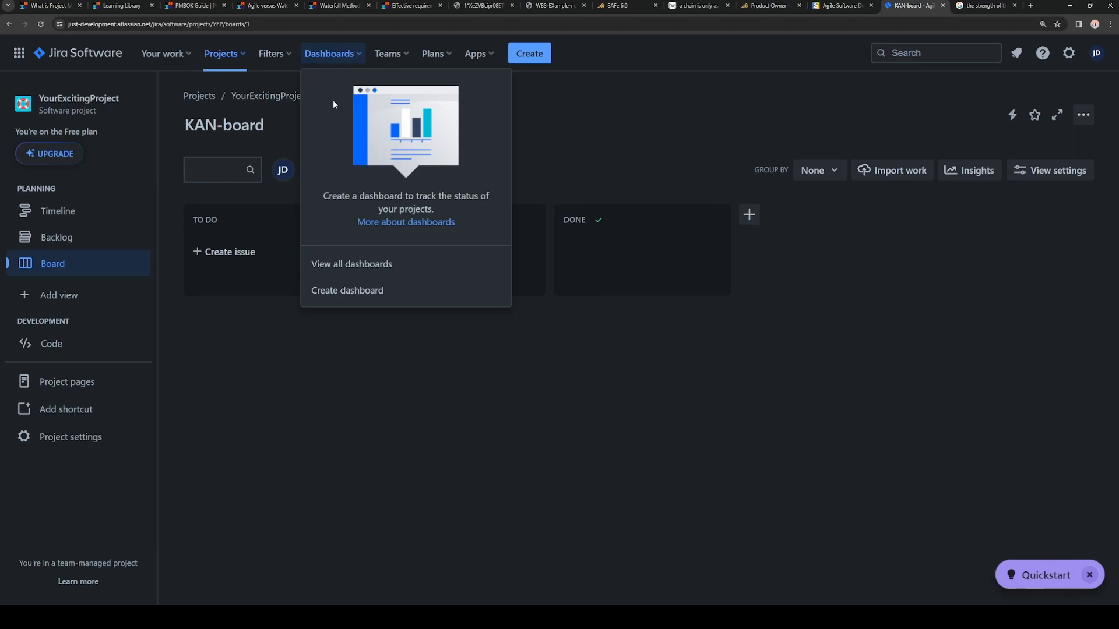
click(402, 53)
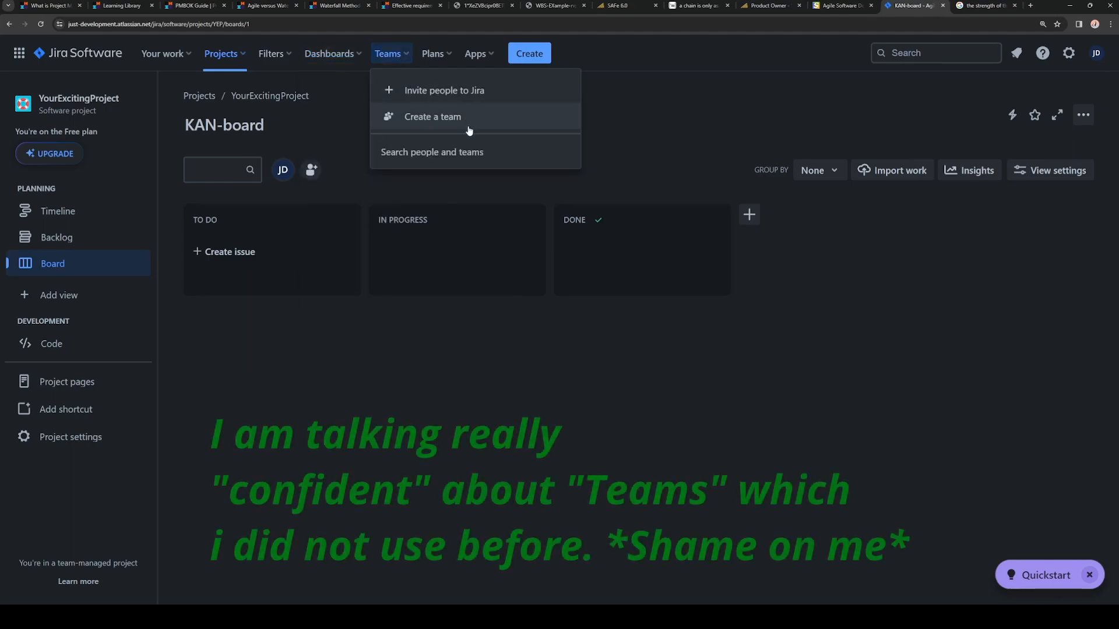
click(533, 67)
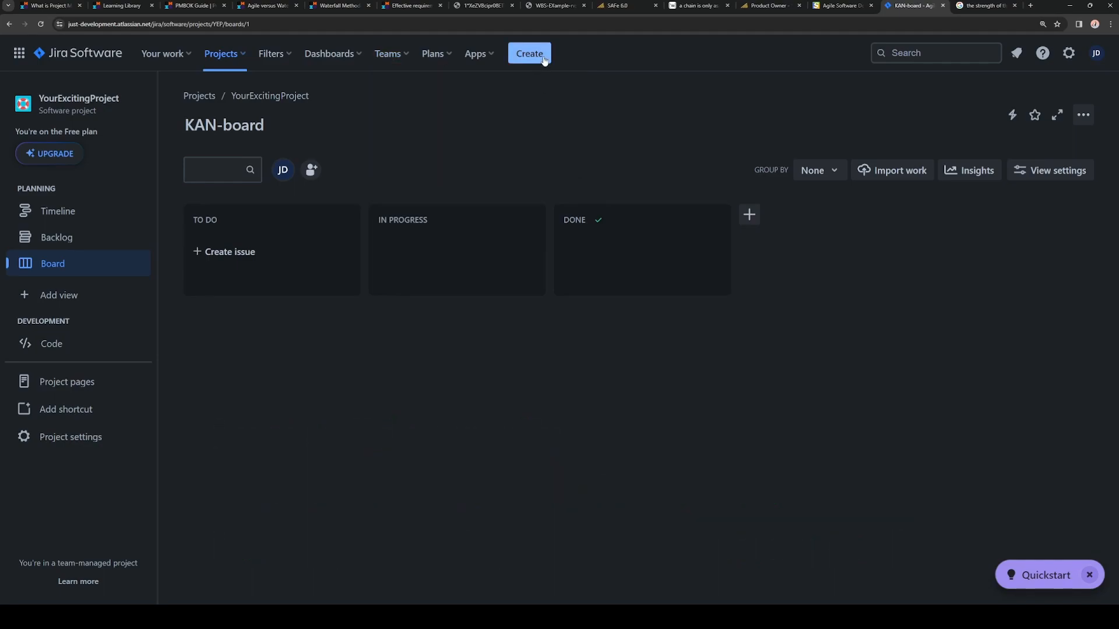
Check the issue types offered for a new issue without creating one, and view the global search options
click(542, 55)
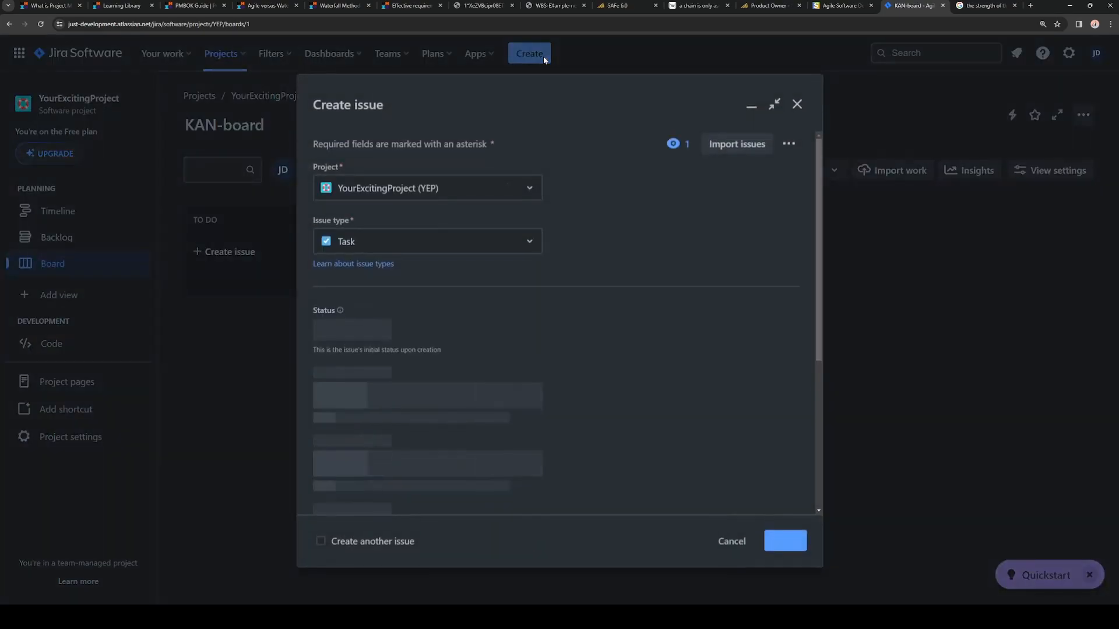
click(527, 241)
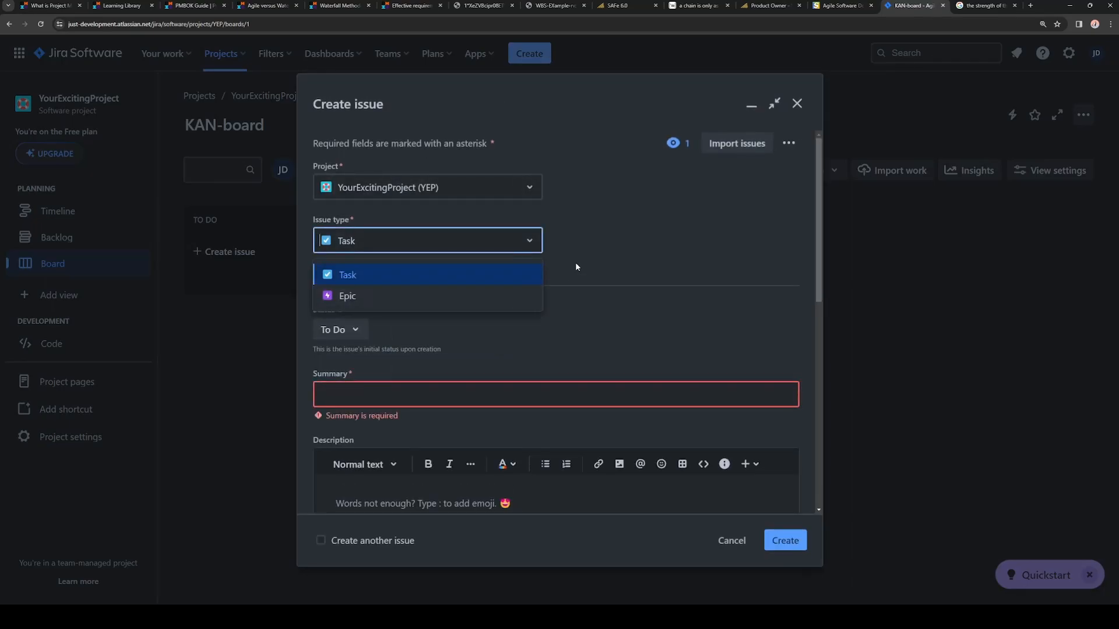
click(603, 240)
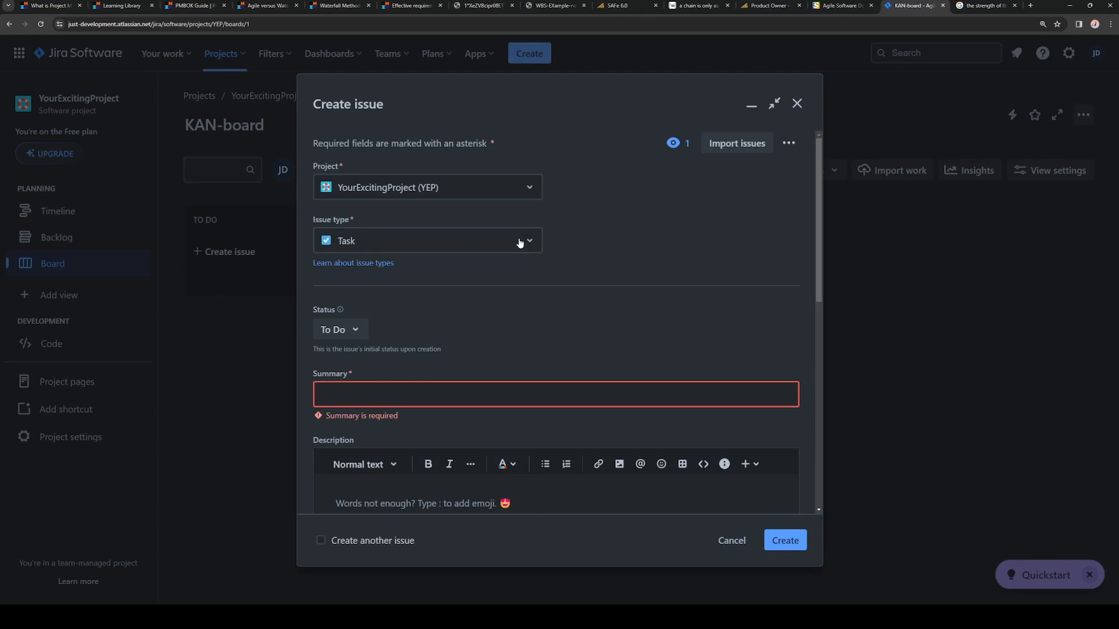
click(882, 82)
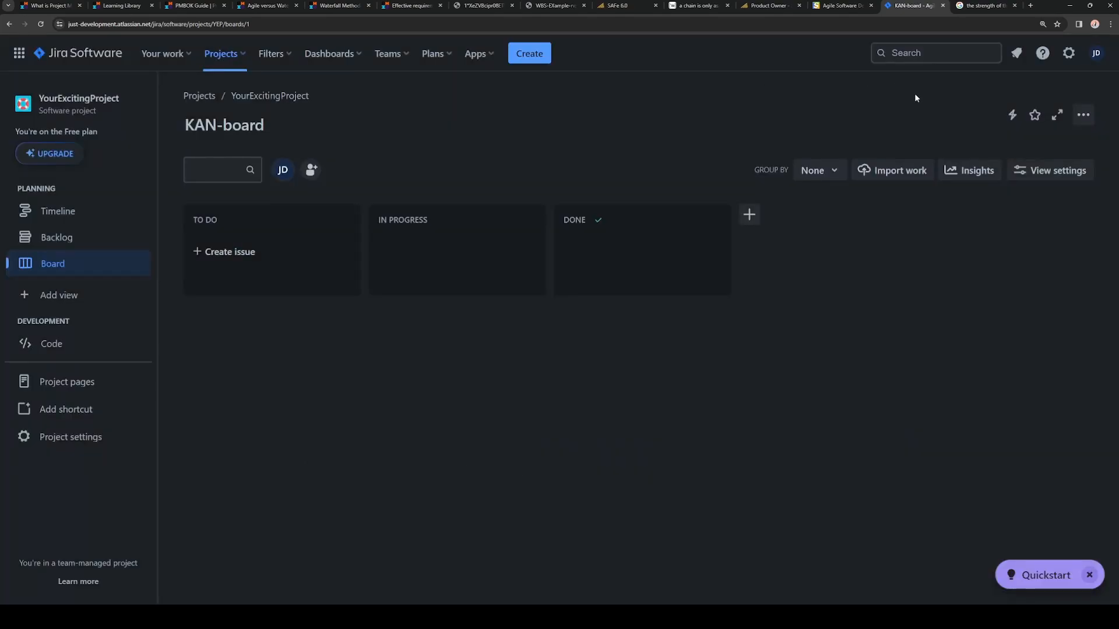
click(950, 52)
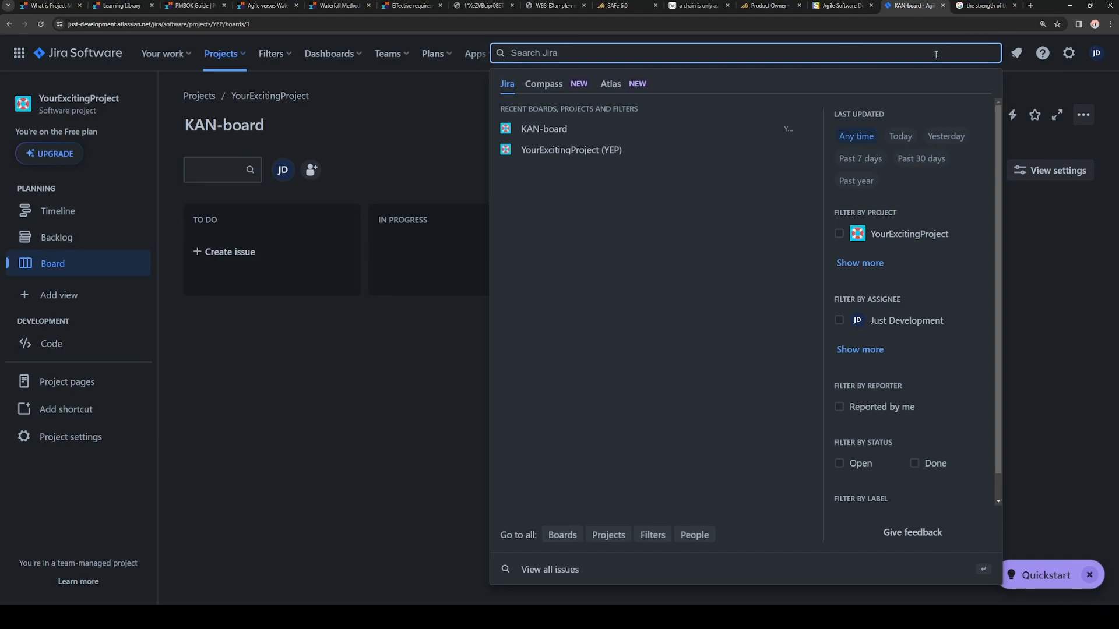
click(1065, 90)
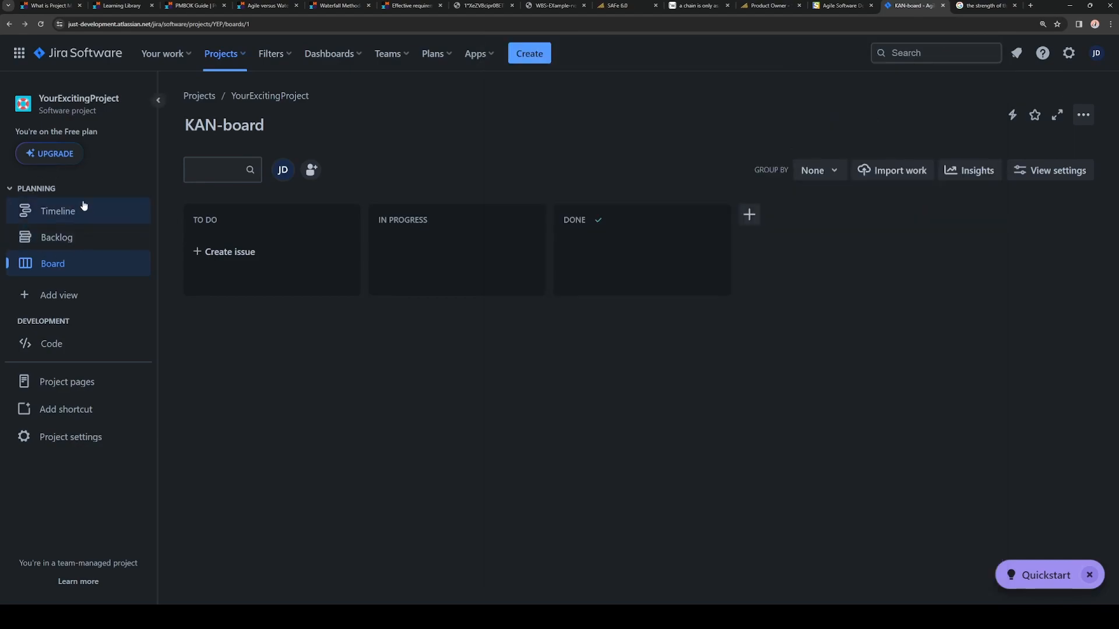
Open the project timeline, consult the work breakdown structure example in the browser, and set the timeline scale to quarters
click(66, 215)
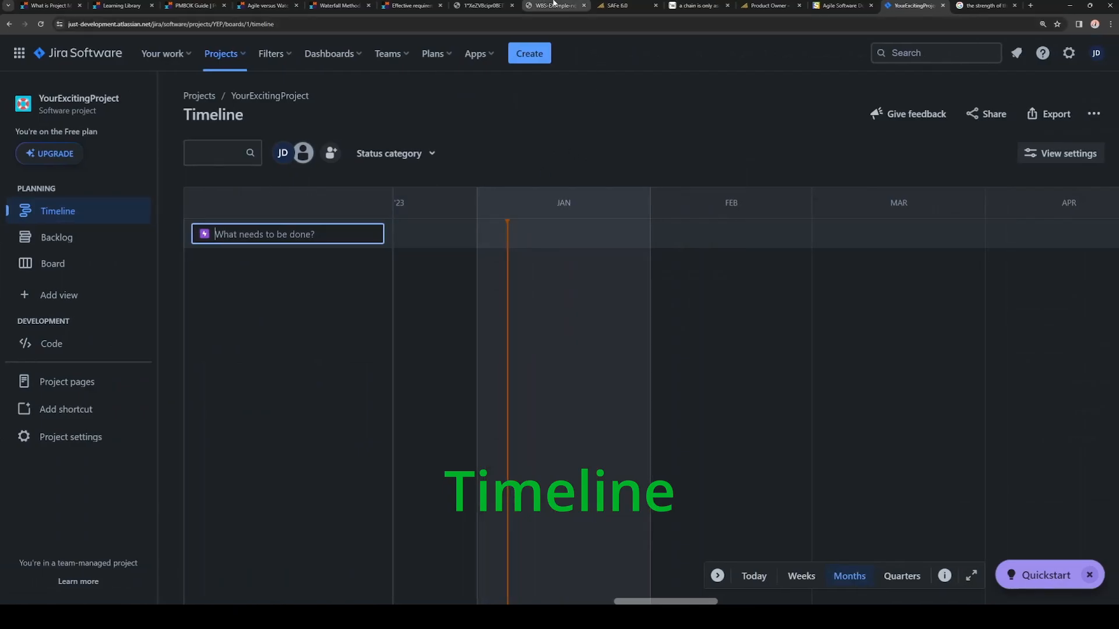
click(550, 6)
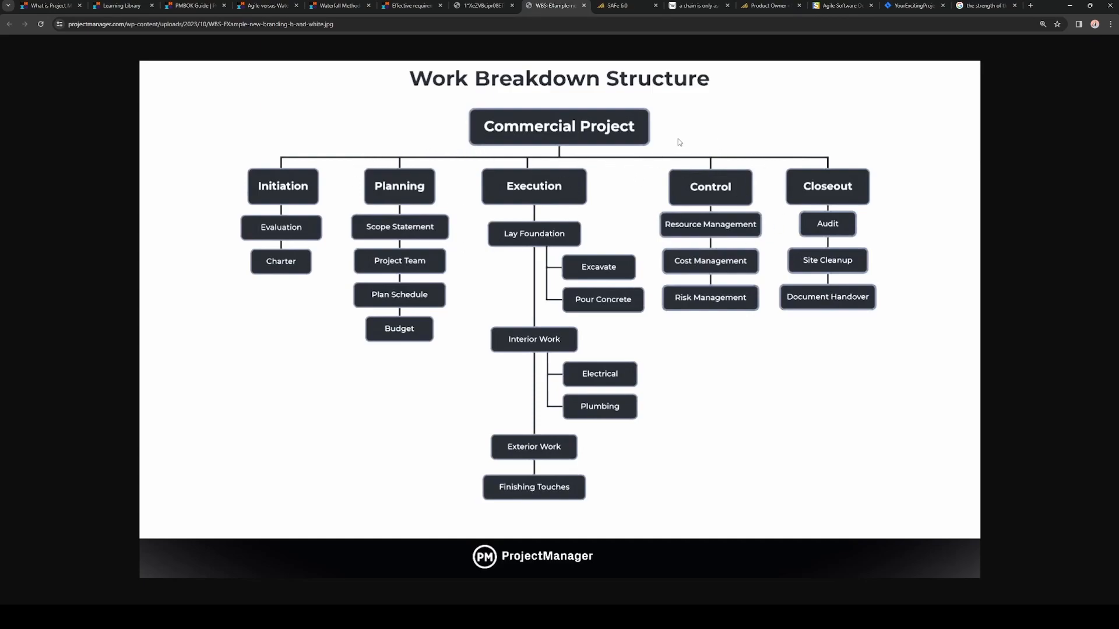
click(918, 4)
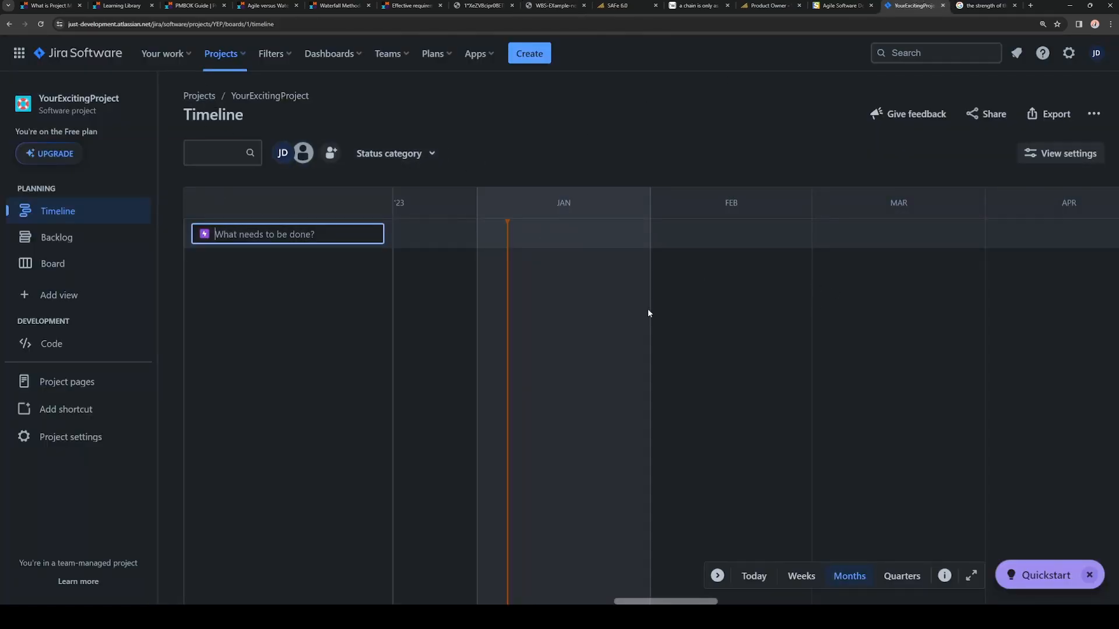
click(901, 577)
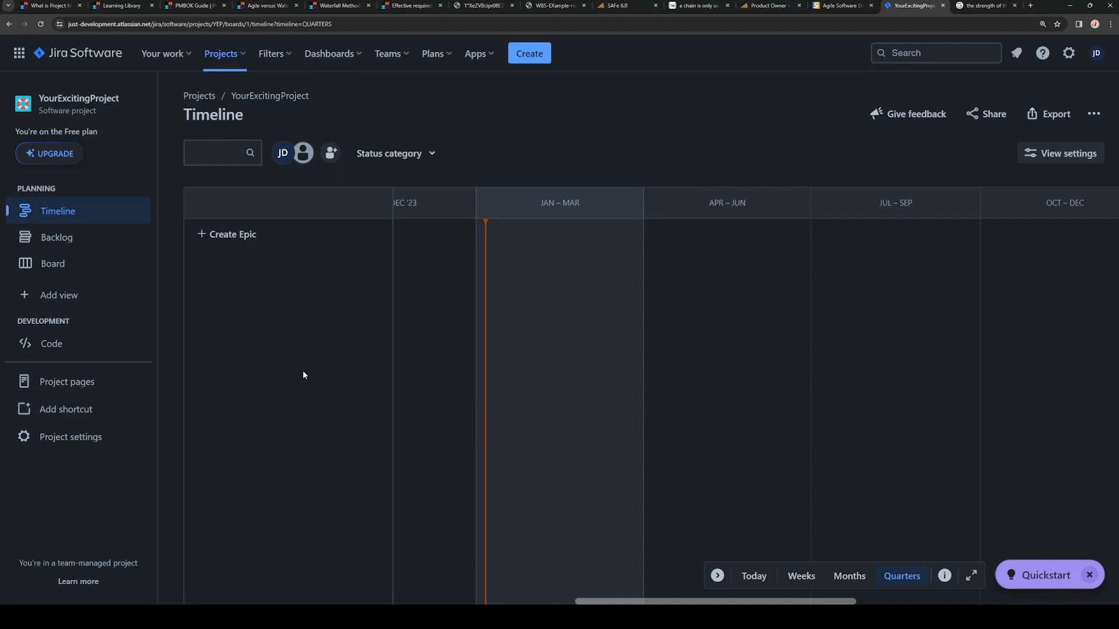
View the project's backlog and compare it with the timeline
click(58, 238)
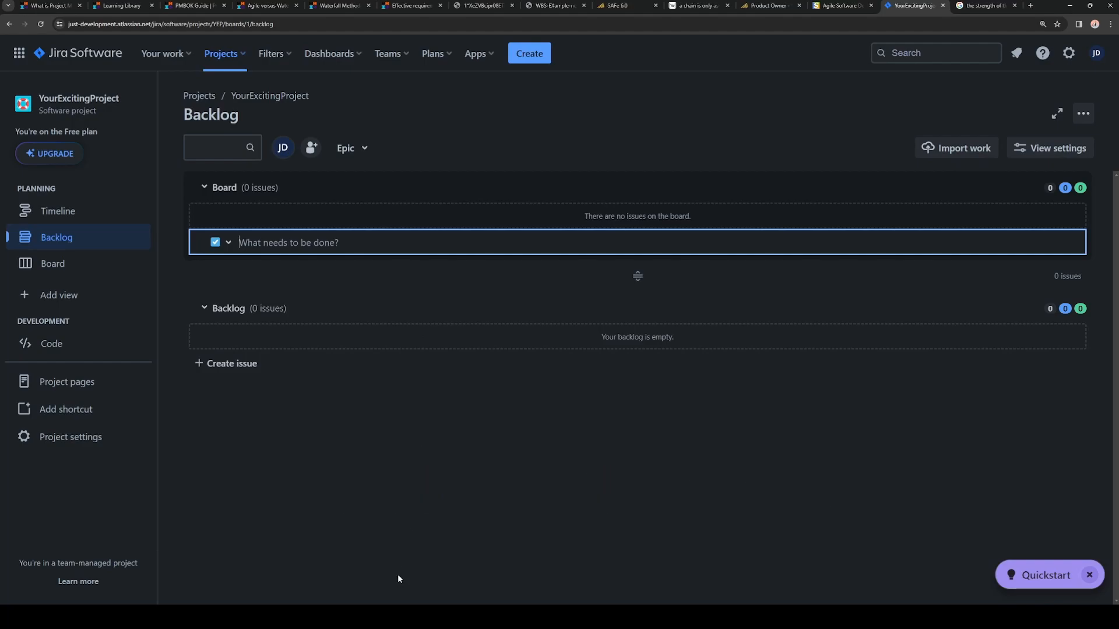
click(70, 211)
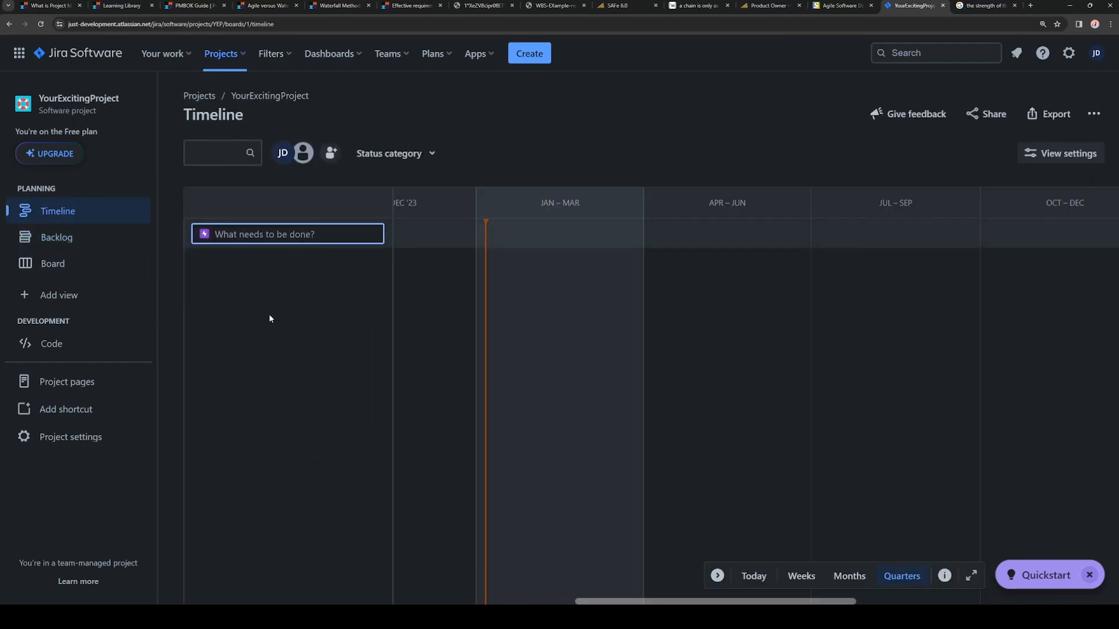
click(64, 237)
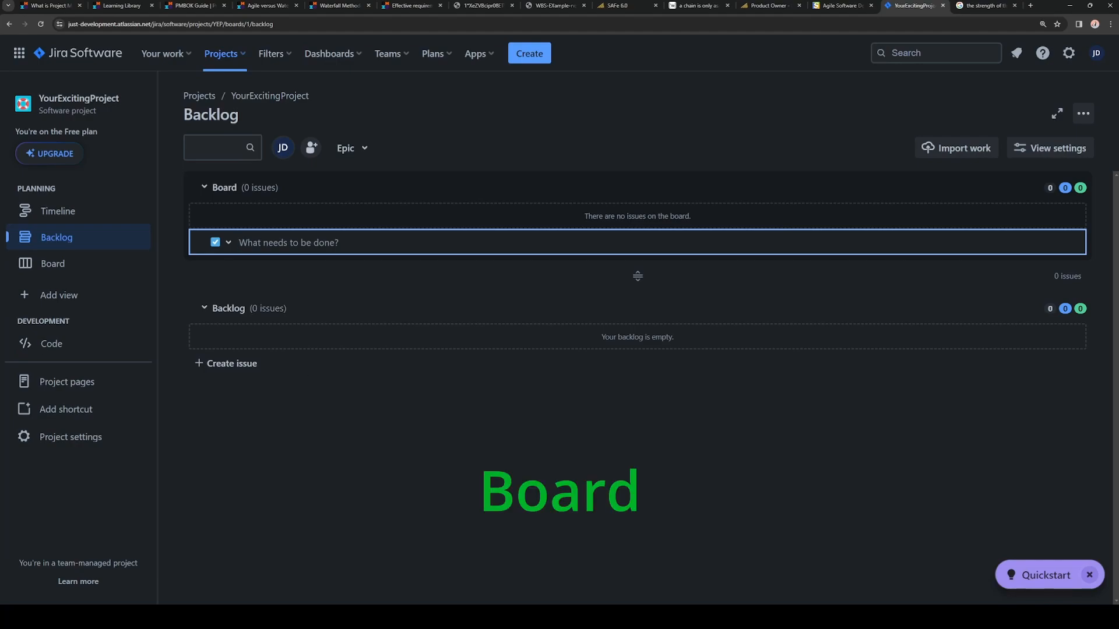
Add a column named In Review to the KAN-board
click(98, 262)
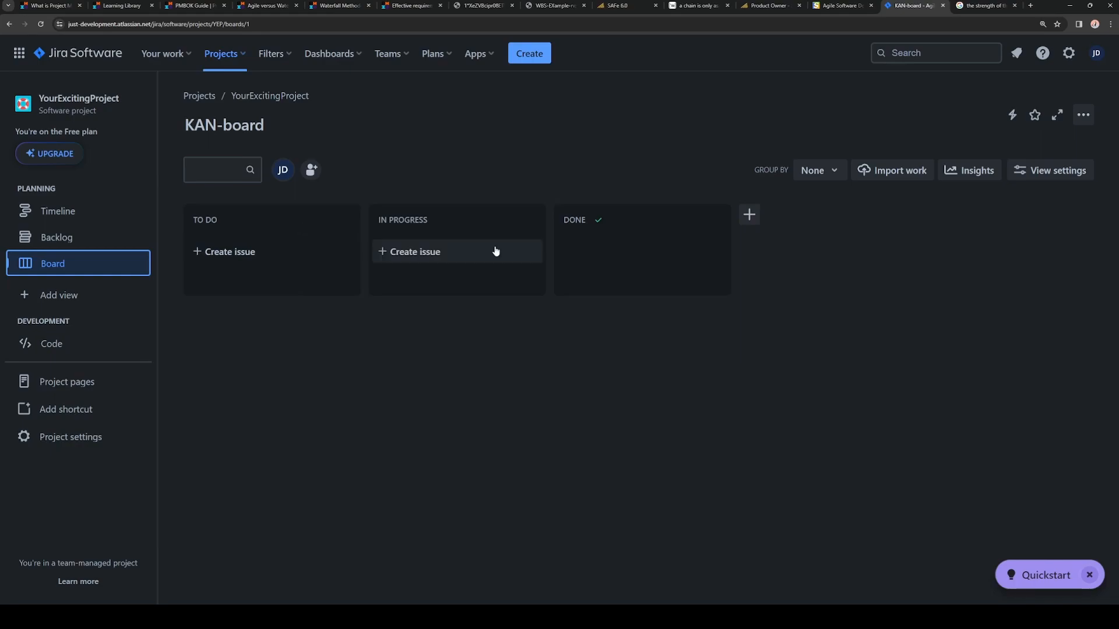
click(749, 214)
text(In Review)
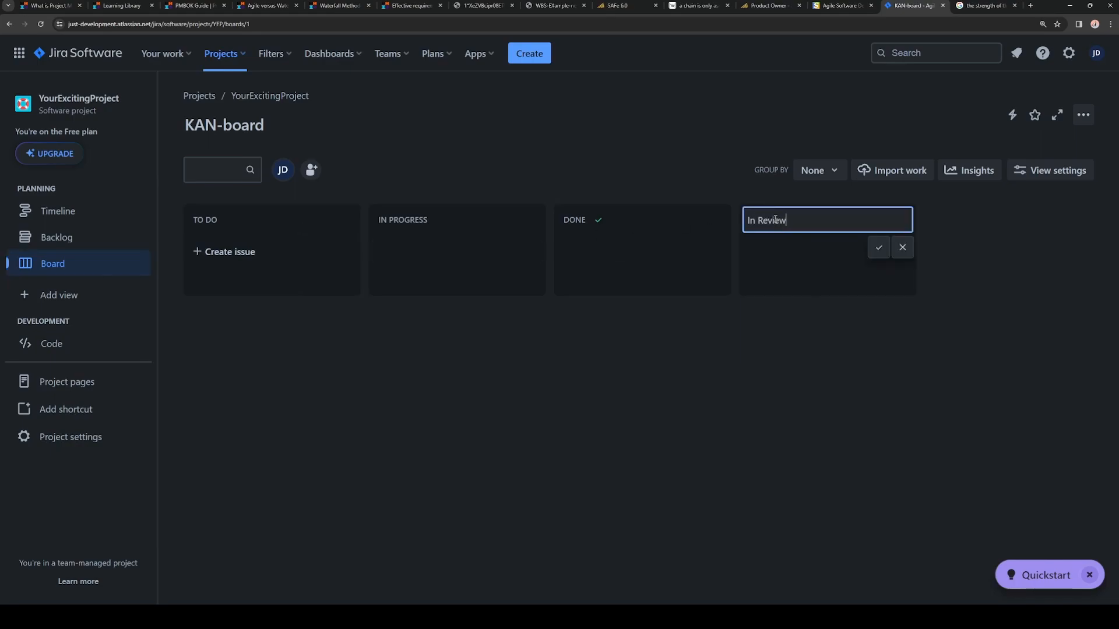
key(Return)
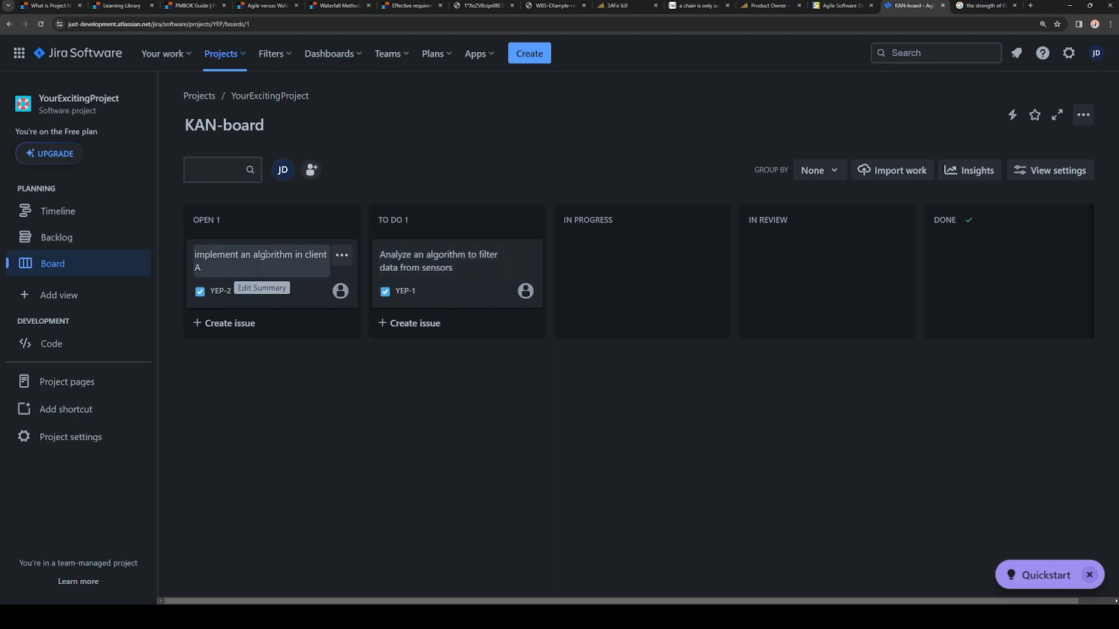
Move "Analyze an algorithm to filter data from sensors" to Done and "implement an algorithm in client A" to To Do
drag(490, 292, 1010, 270)
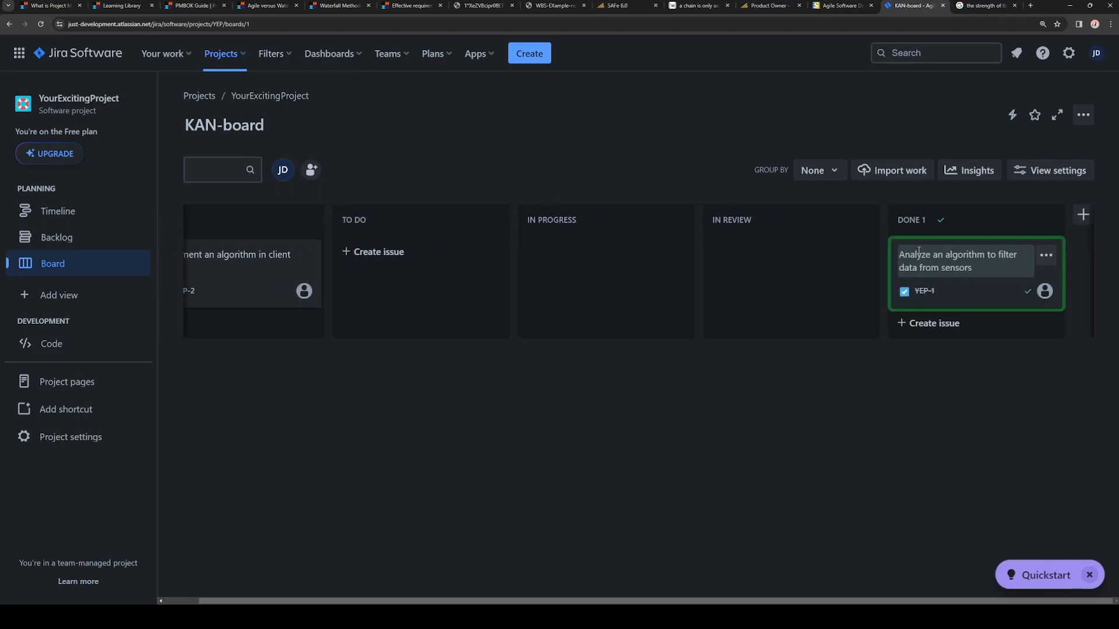
click(240, 301)
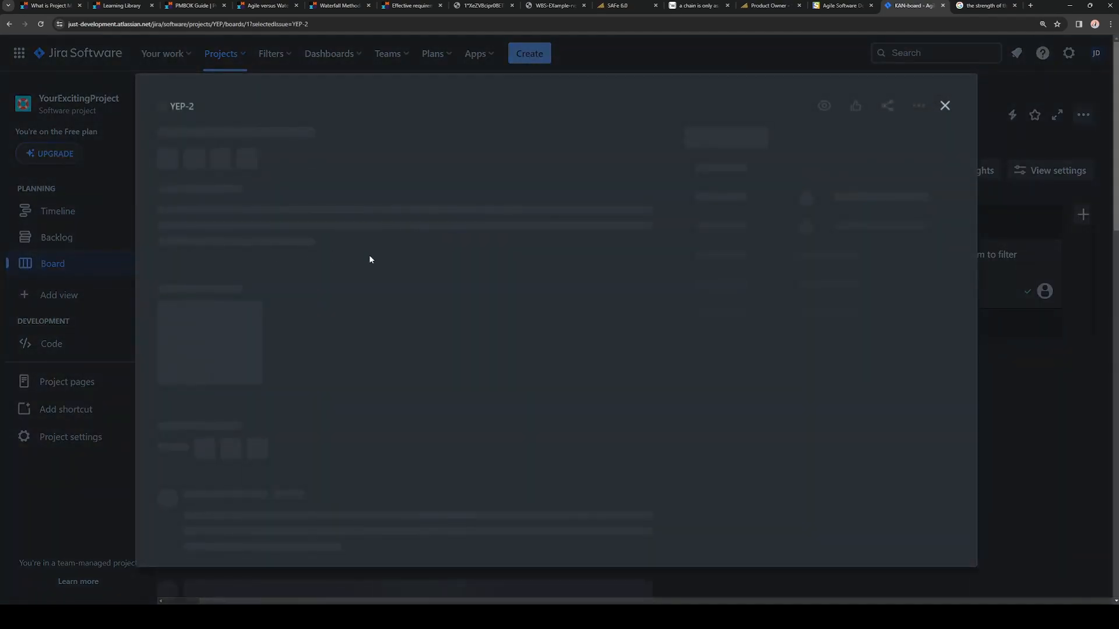
click(947, 105)
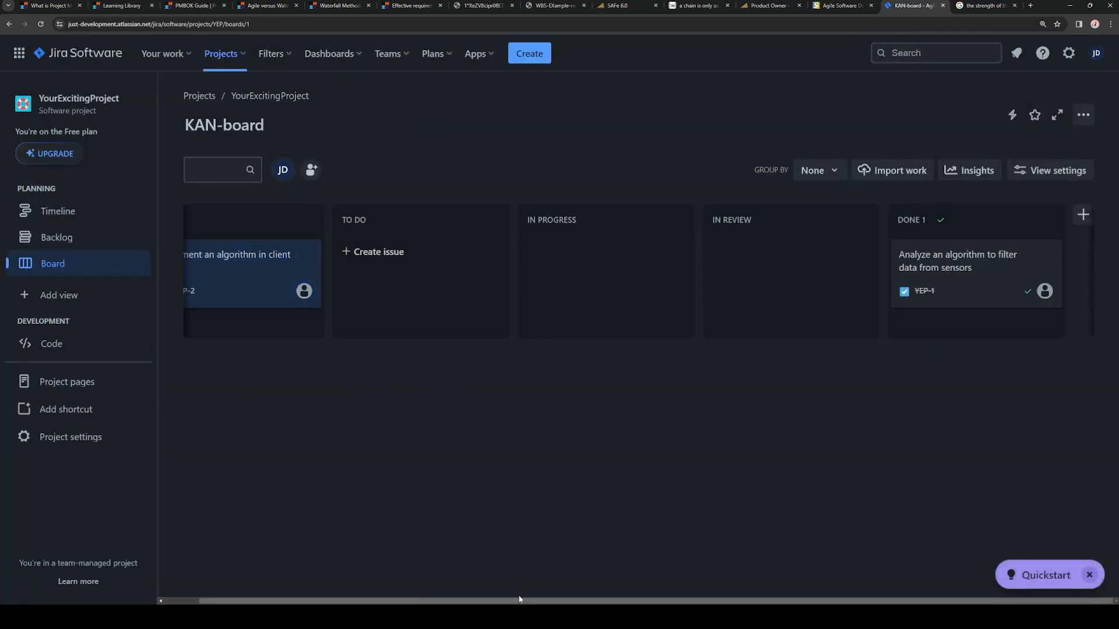
drag(523, 600, 392, 600)
drag(241, 273, 411, 256)
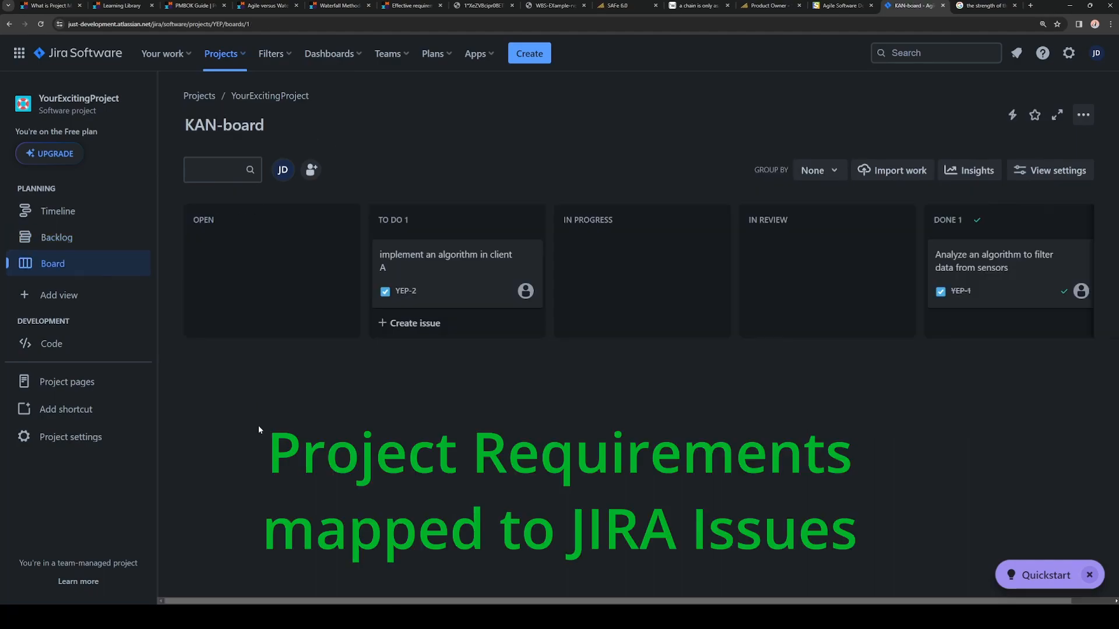
Open the RequirementsForYEP project and show its work items as a list
click(239, 56)
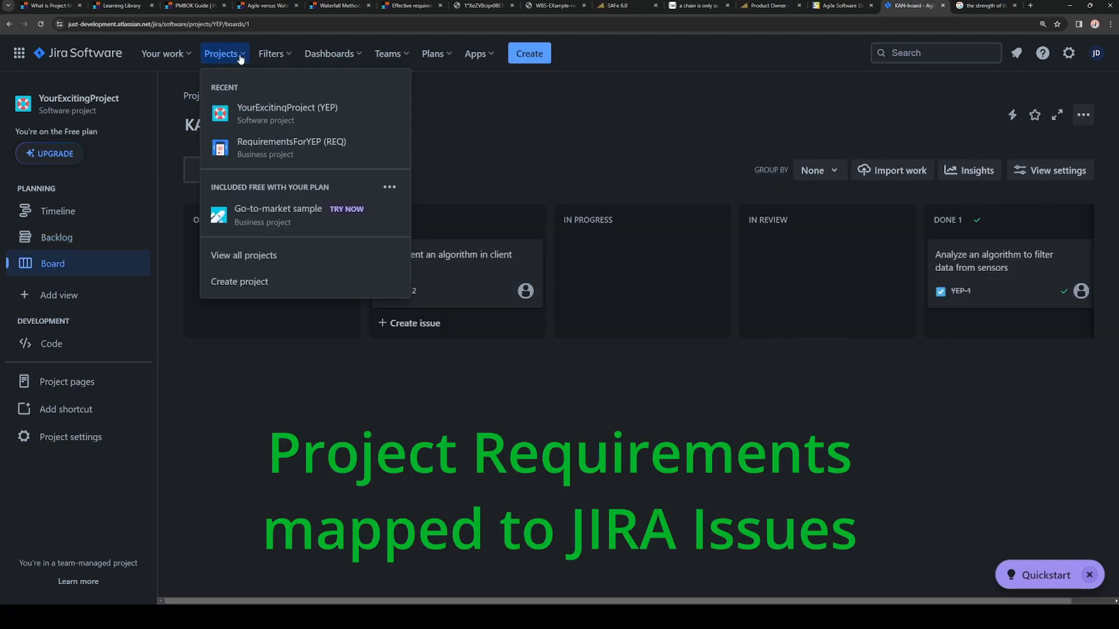
click(291, 148)
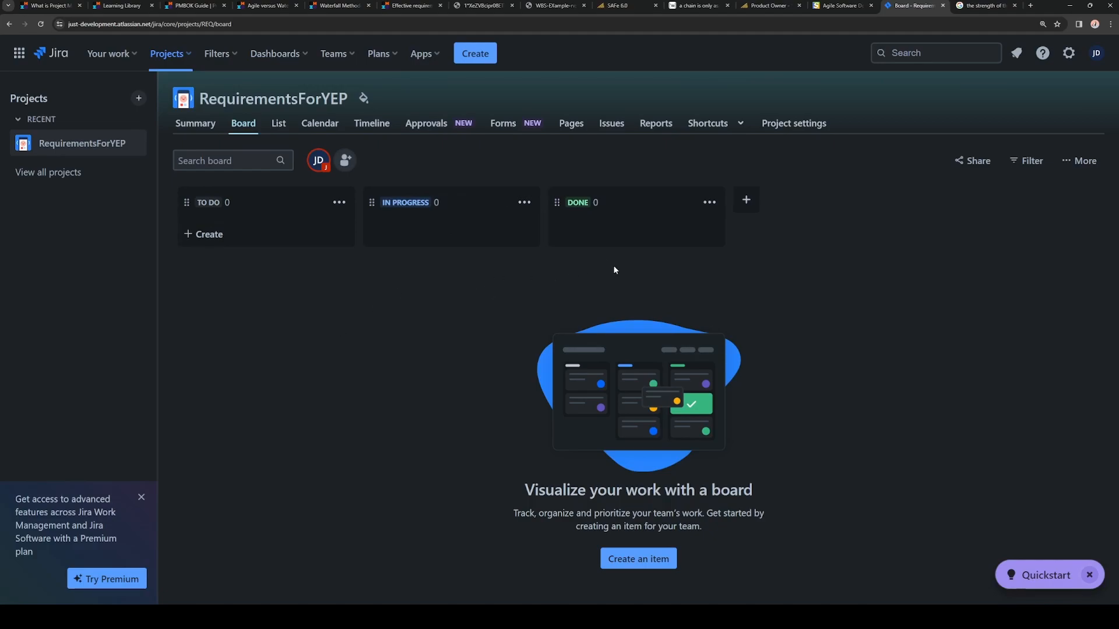
click(279, 123)
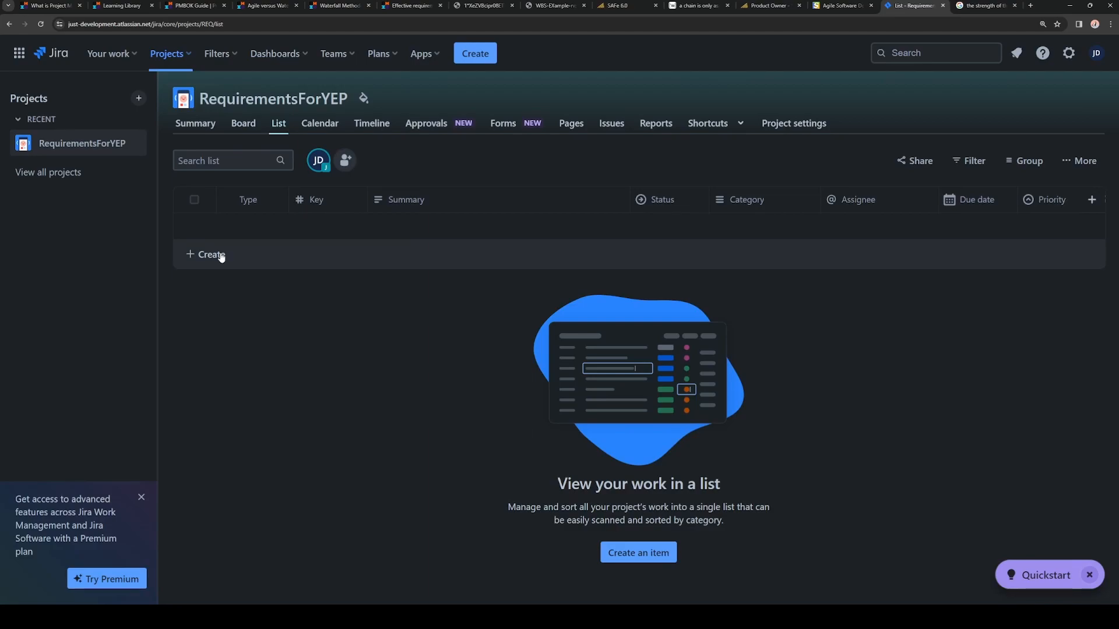
Create a task in the requirements list with the summary "A client can read data from sensors"
click(221, 257)
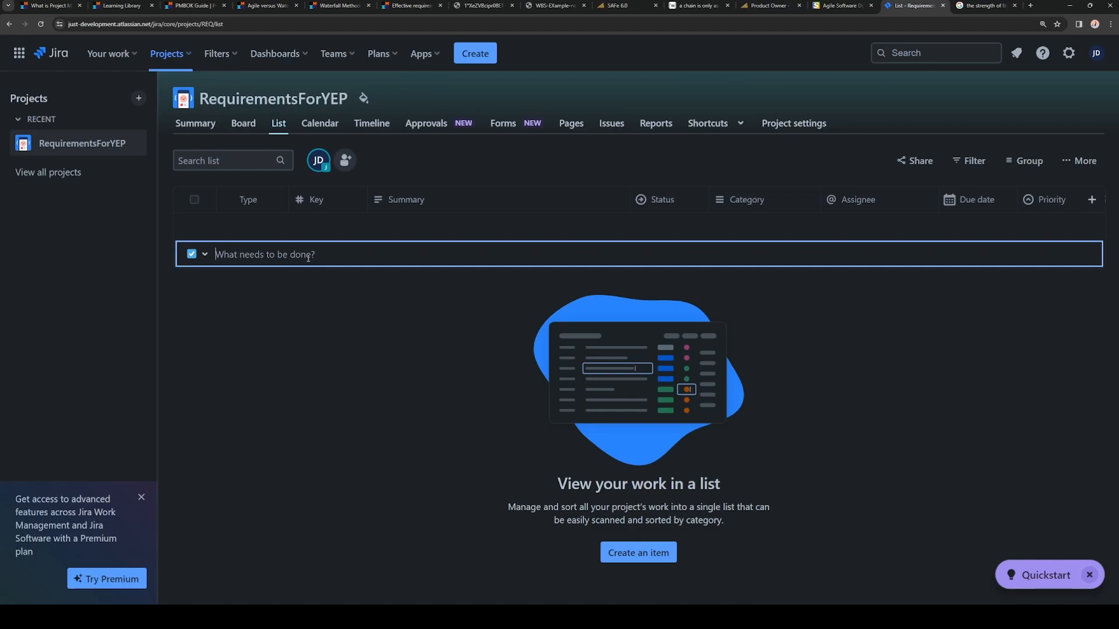
text(A client c an re)
key(BackSpace)
key(BackSpace)
key(BackSpace)
key(BackSpace)
key(BackSpace)
key(BackSpace)
text(an read data from se4)
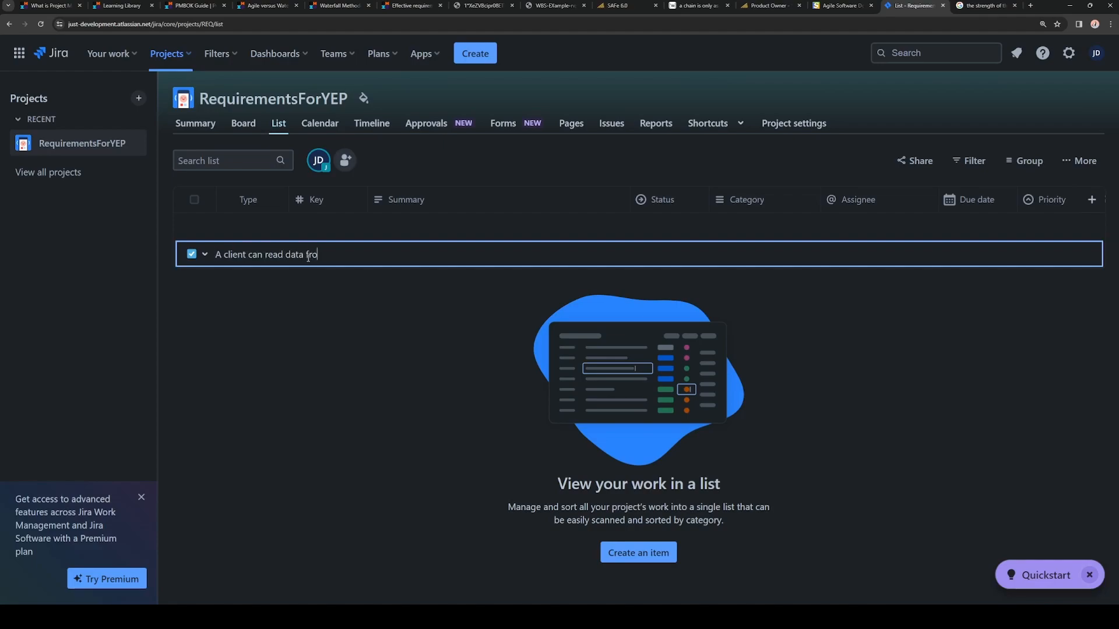
key(BackSpace)
text(nsors)
key(Return)
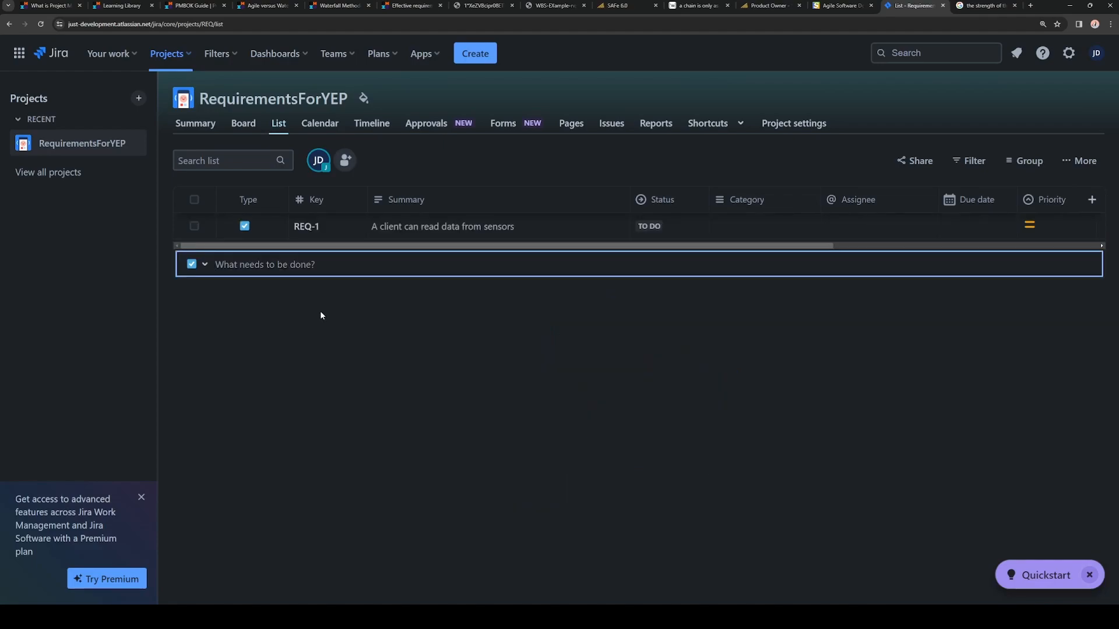
Open the "A client can read data from sensors" requirement from the board and save the description "It is possible to read data from sensors in the list (Appendix 1)"
click(455, 227)
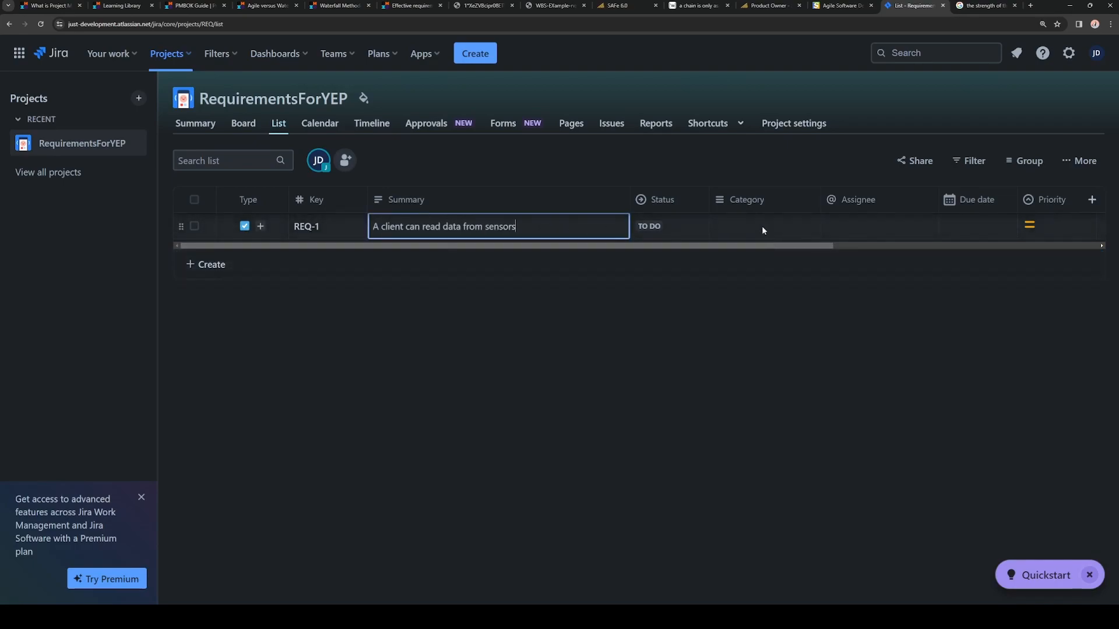
click(243, 123)
click(264, 238)
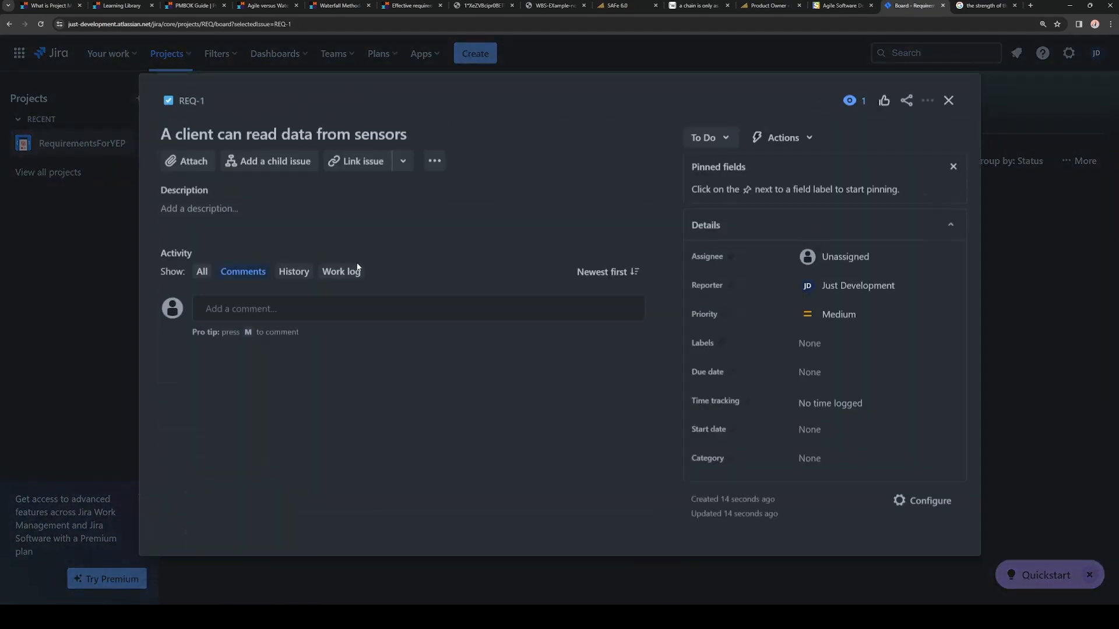
click(210, 209)
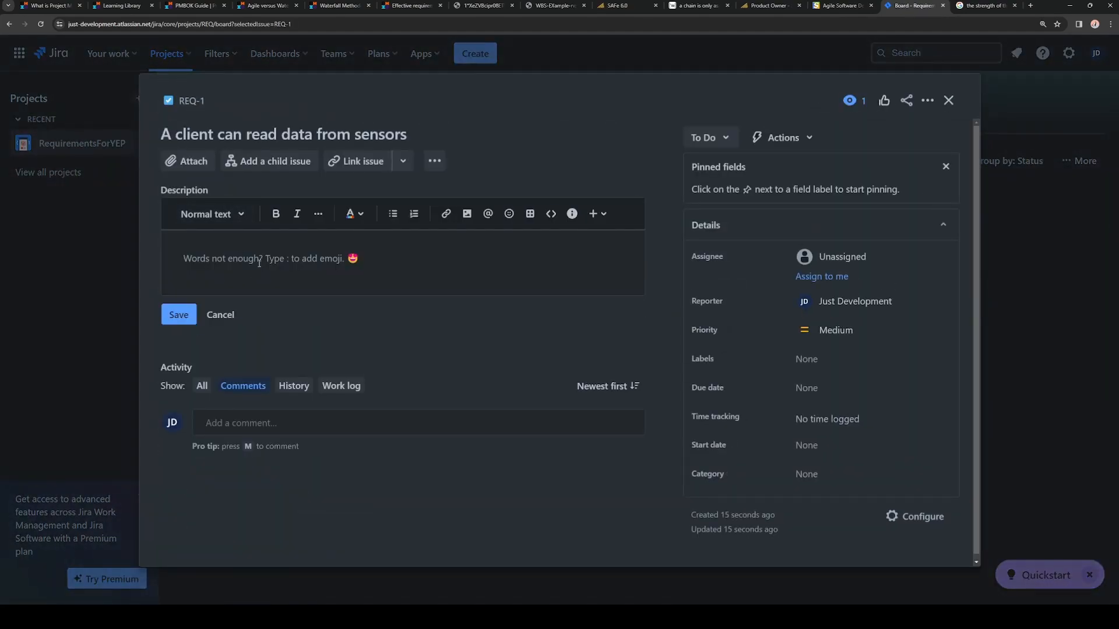
text(It is )
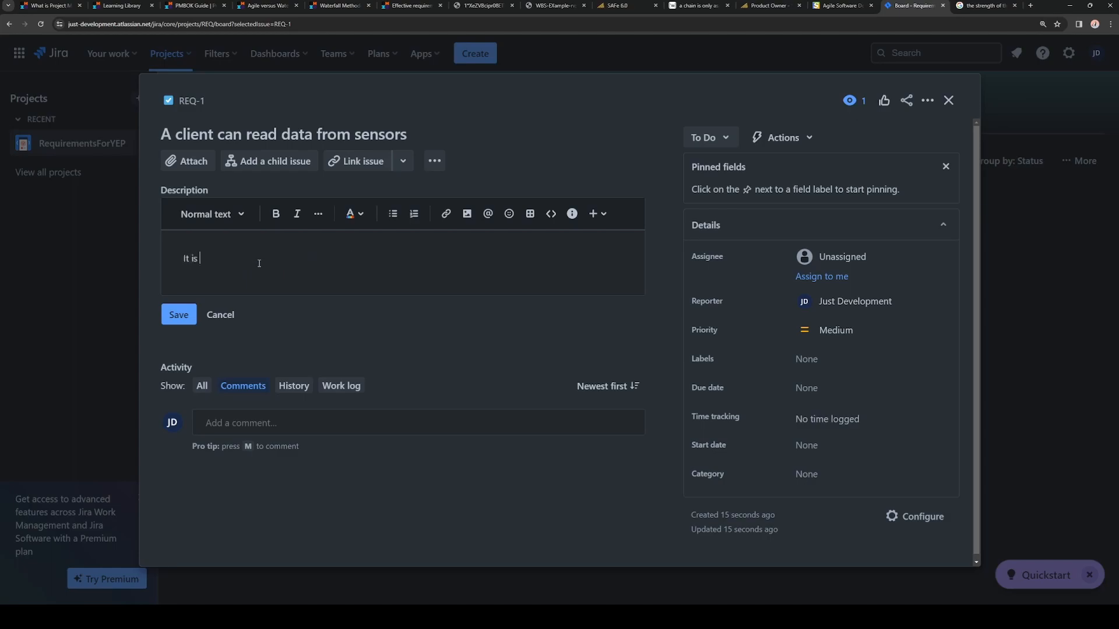
text(possible to read data from sensors in the list (Aop)
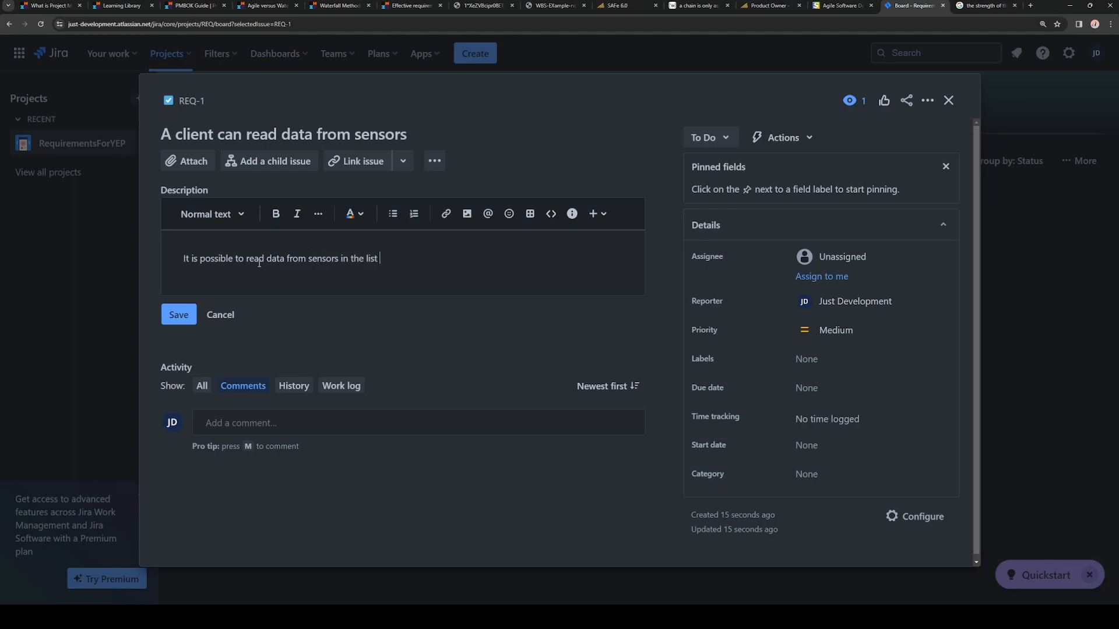
key(BackSpace)
key(BackSpace)
text(ppendix 1))
click(178, 315)
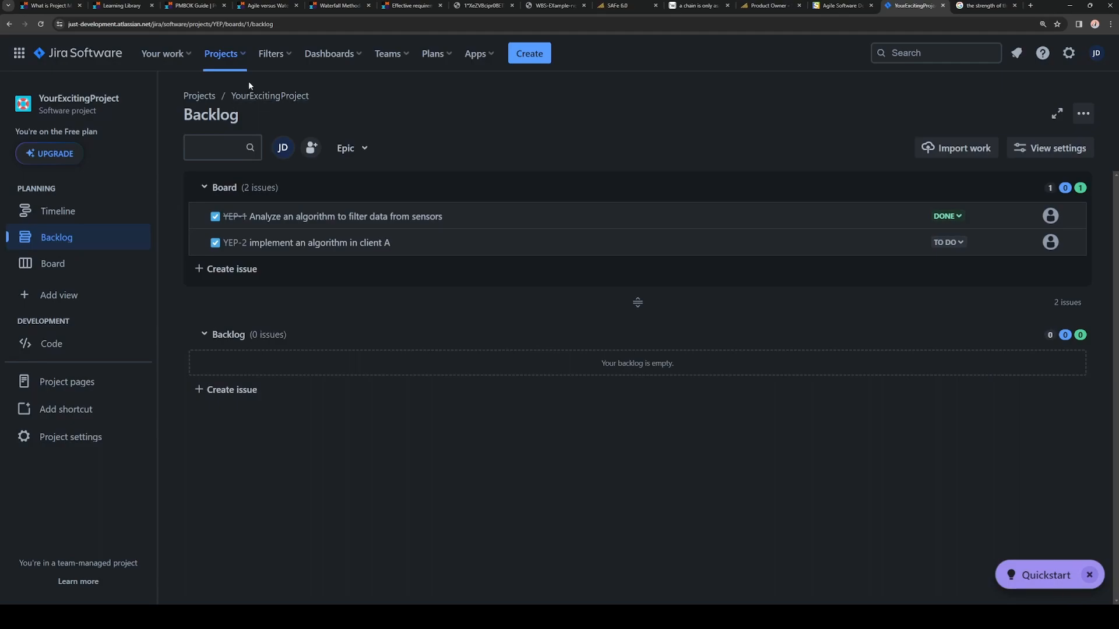
Start a new Epic in YourExcitingProject with the summary "Read data from sensors"
click(528, 53)
click(424, 239)
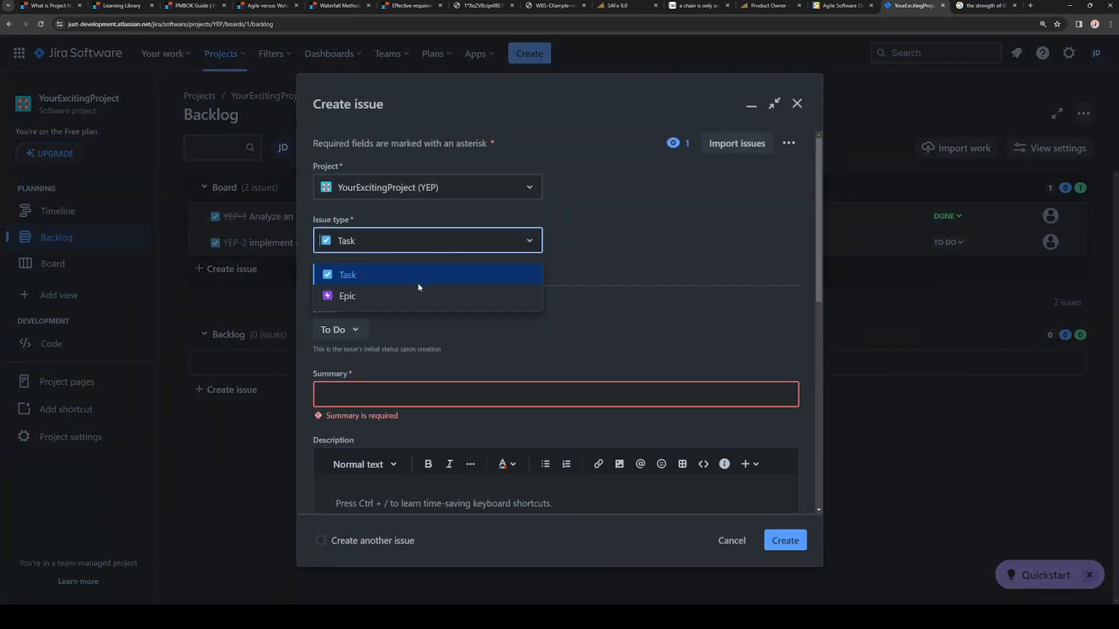
click(416, 291)
click(367, 392)
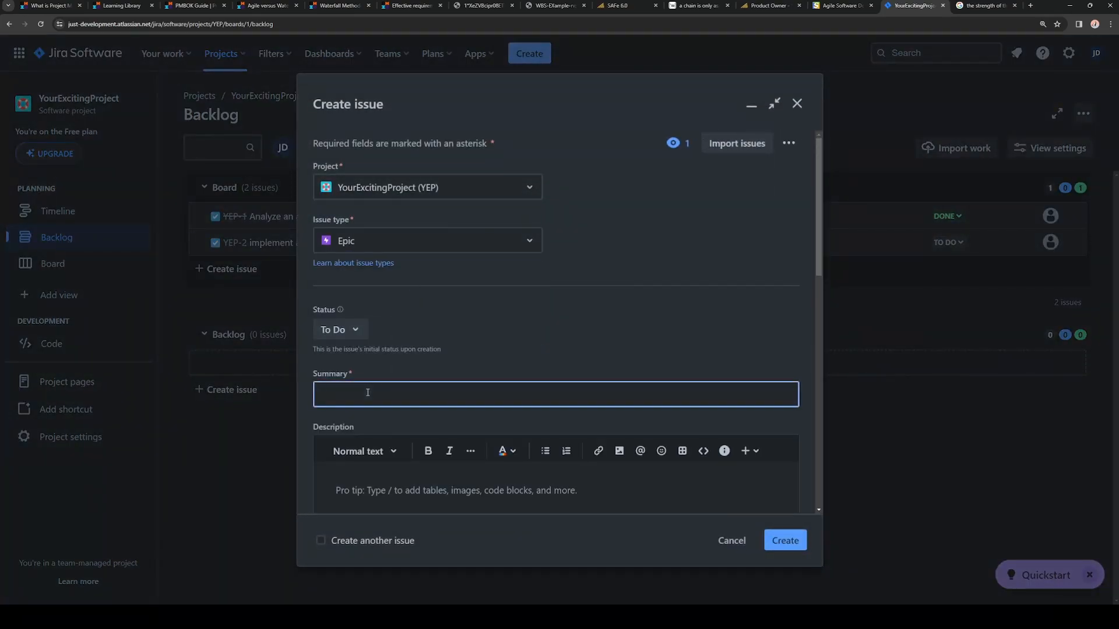
text(Read data from se)
text(nsors)
Link the new epic as "relates to" the requirement "A client can read data from sensors" and create it
scroll(478, 400, down, 4)
scroll(460, 422, down, 6)
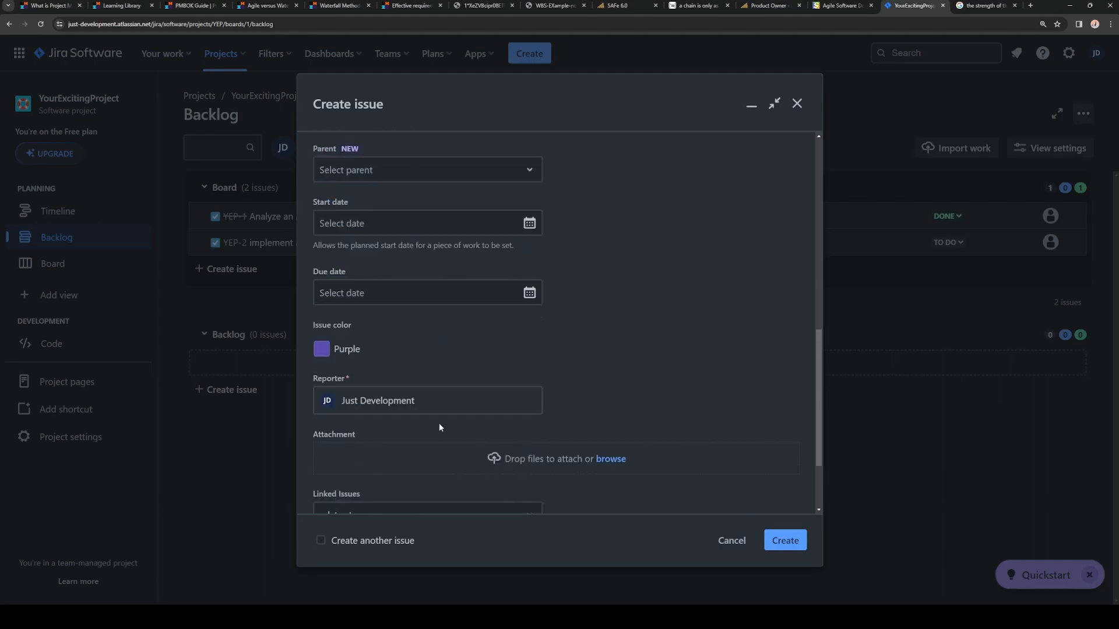
click(408, 411)
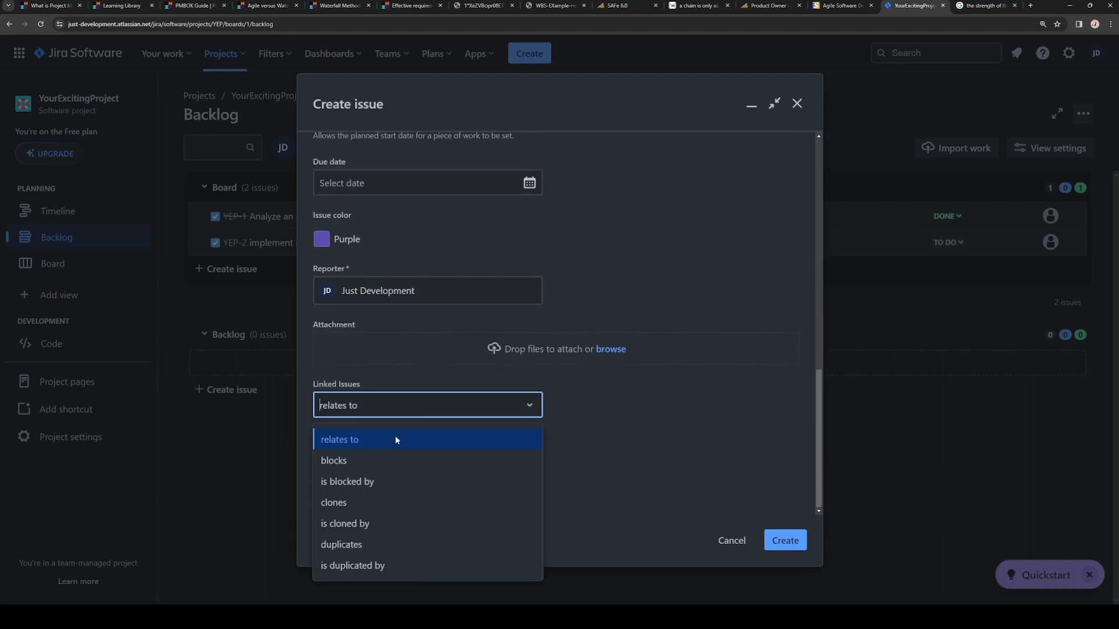
click(388, 438)
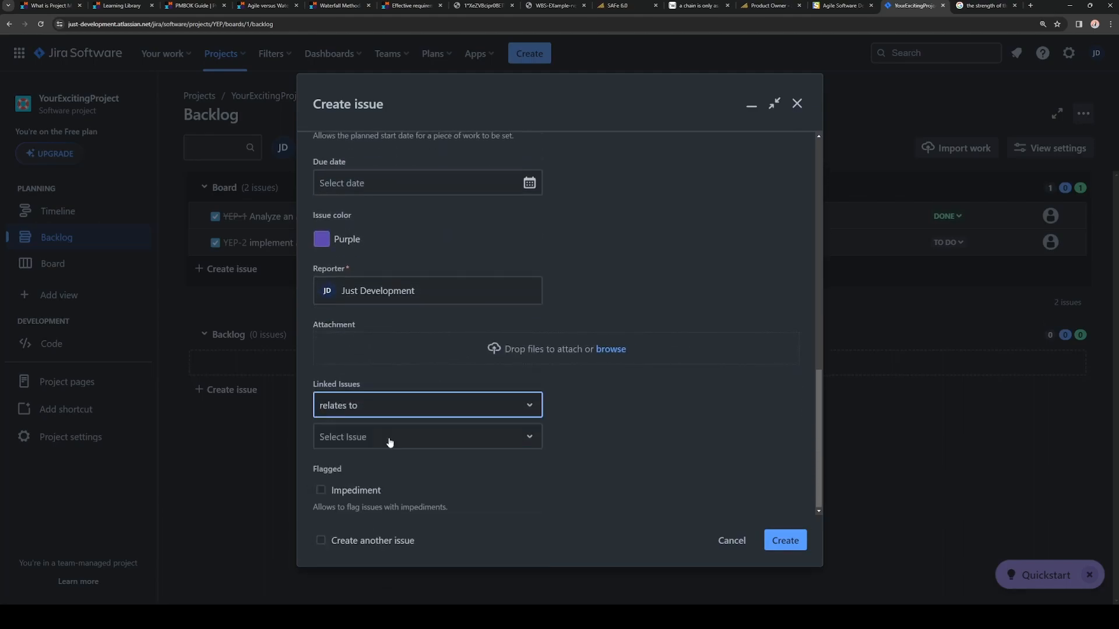
click(388, 437)
click(390, 489)
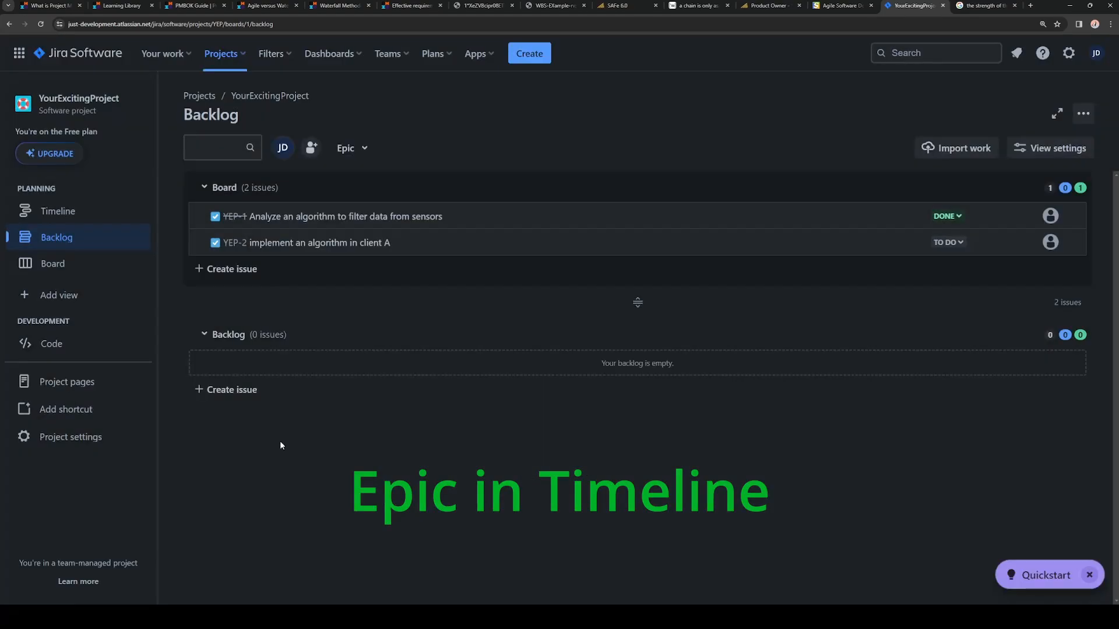
Show the project timeline and open the "Read data from sensors" epic on its own page
click(82, 213)
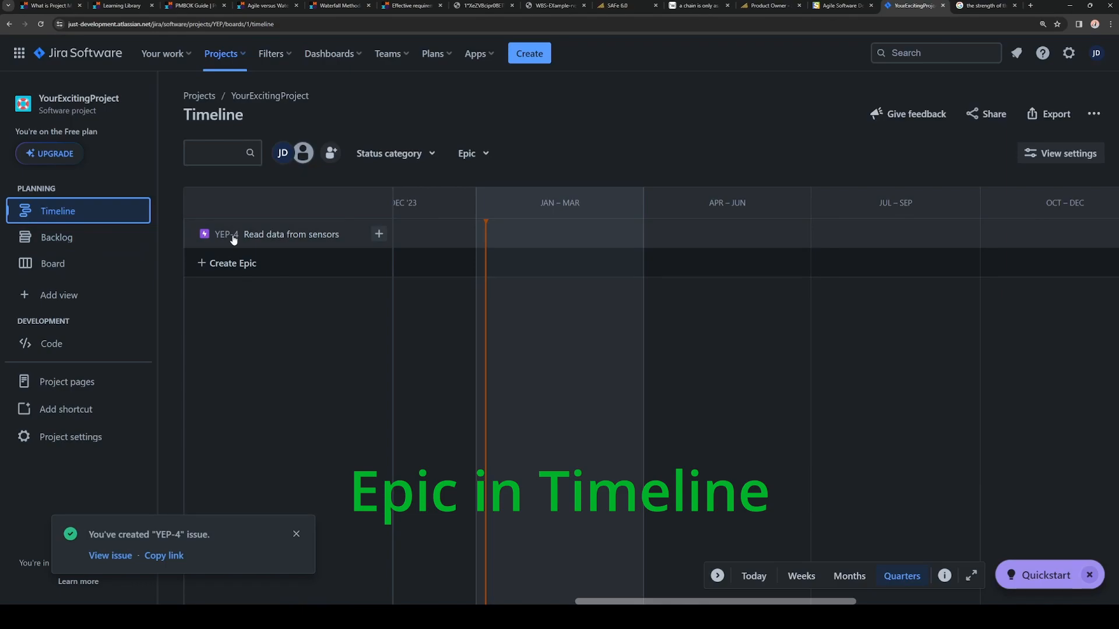
click(233, 240)
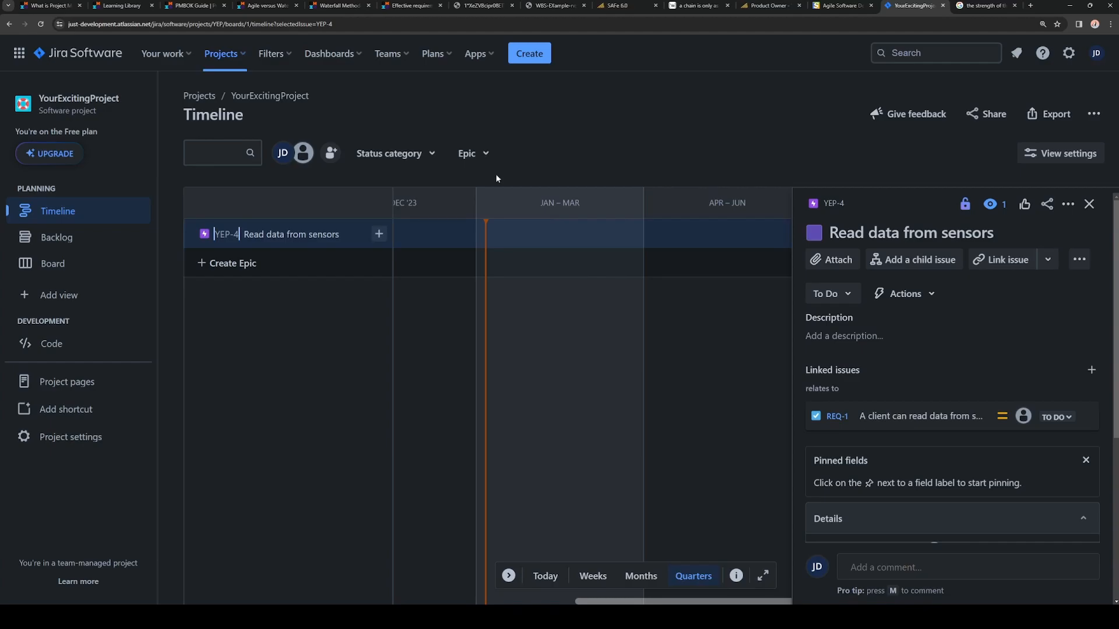
click(833, 203)
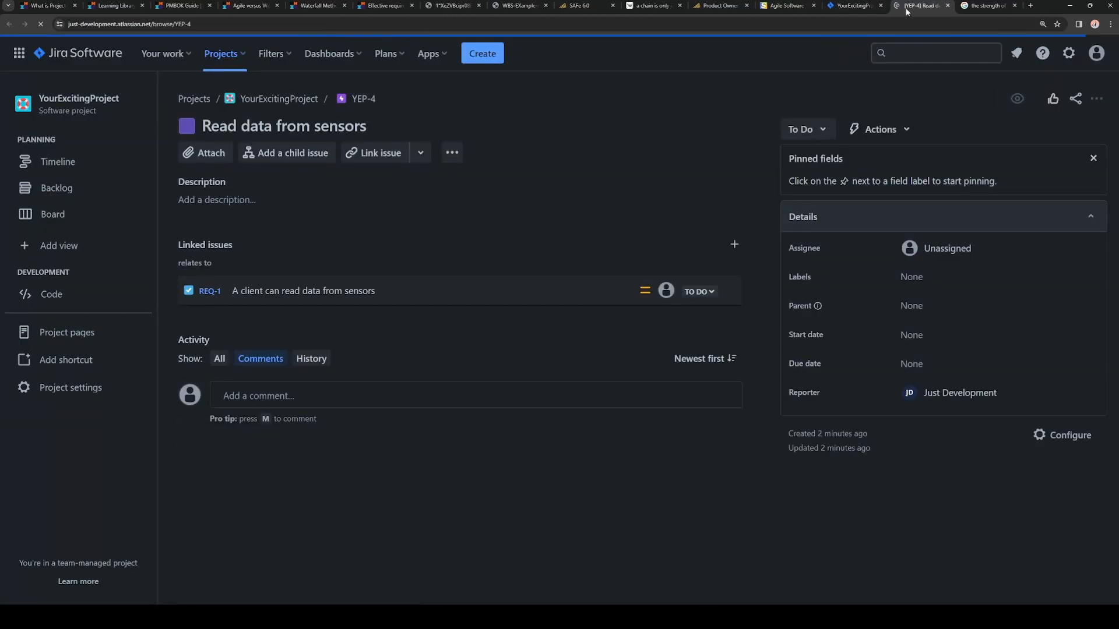
click(560, 217)
click(519, 5)
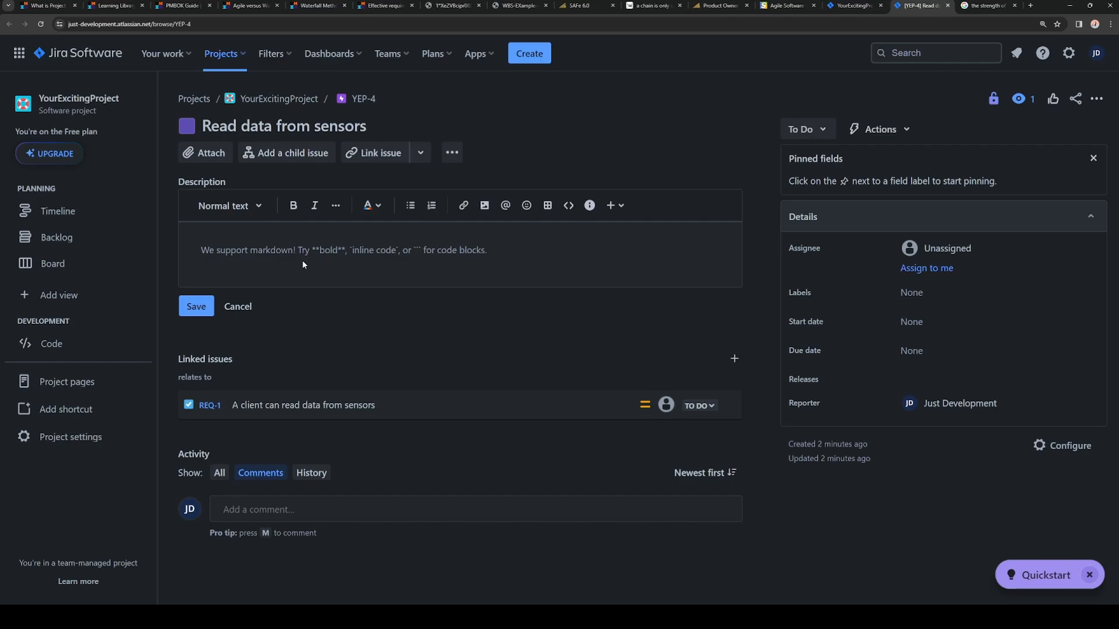
Add a child issue named "Define an interface for data" to the "Read data from sensors" epic
click(299, 156)
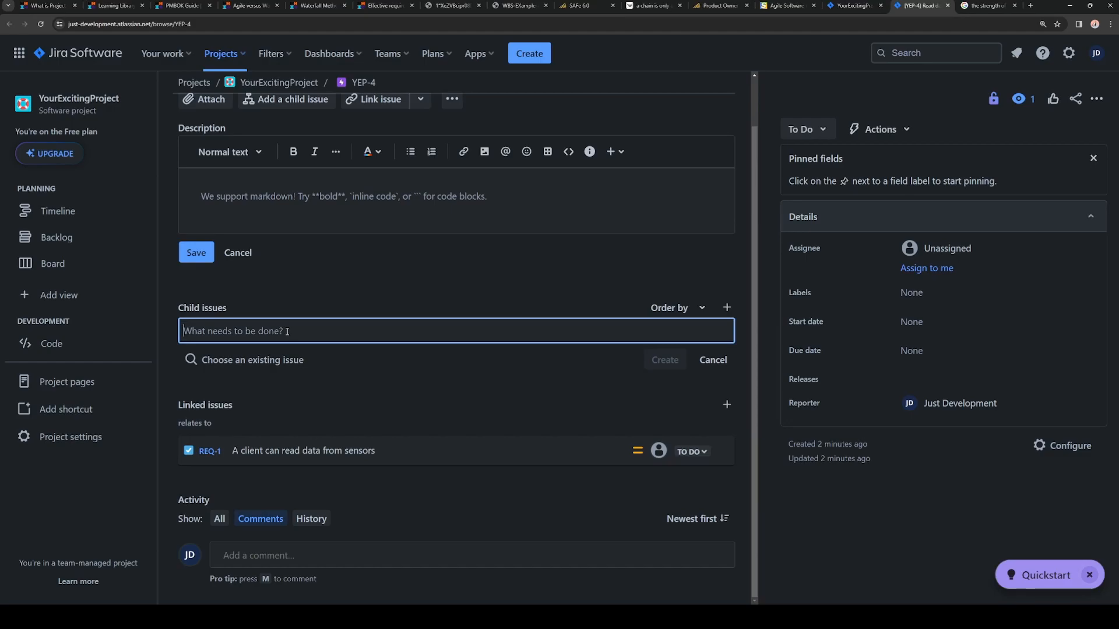
scroll(416, 359, up, 1)
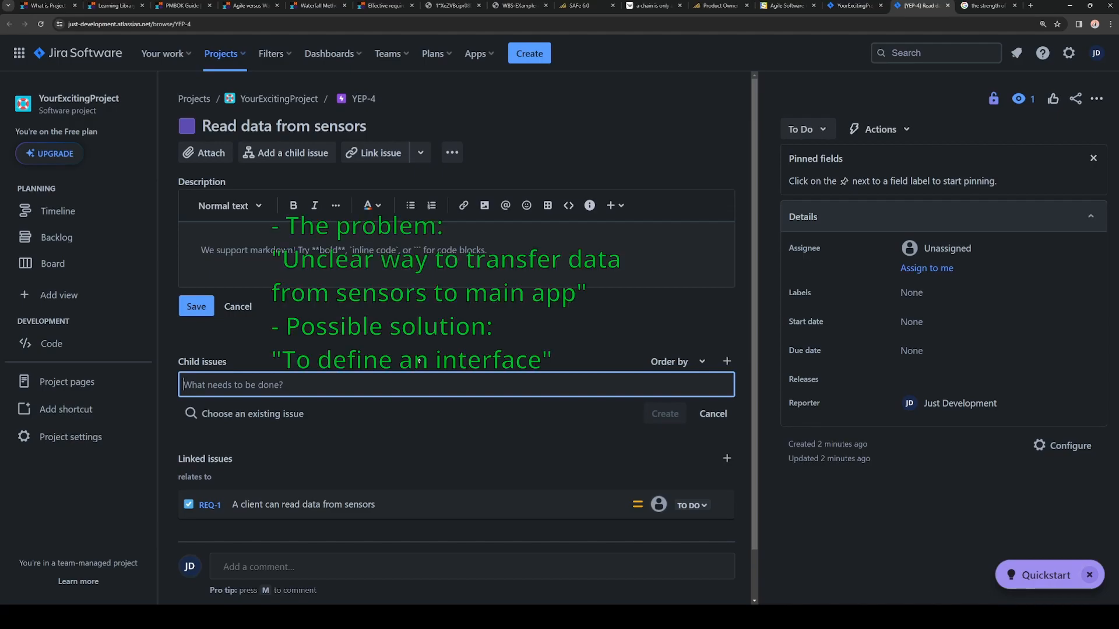
text(D)
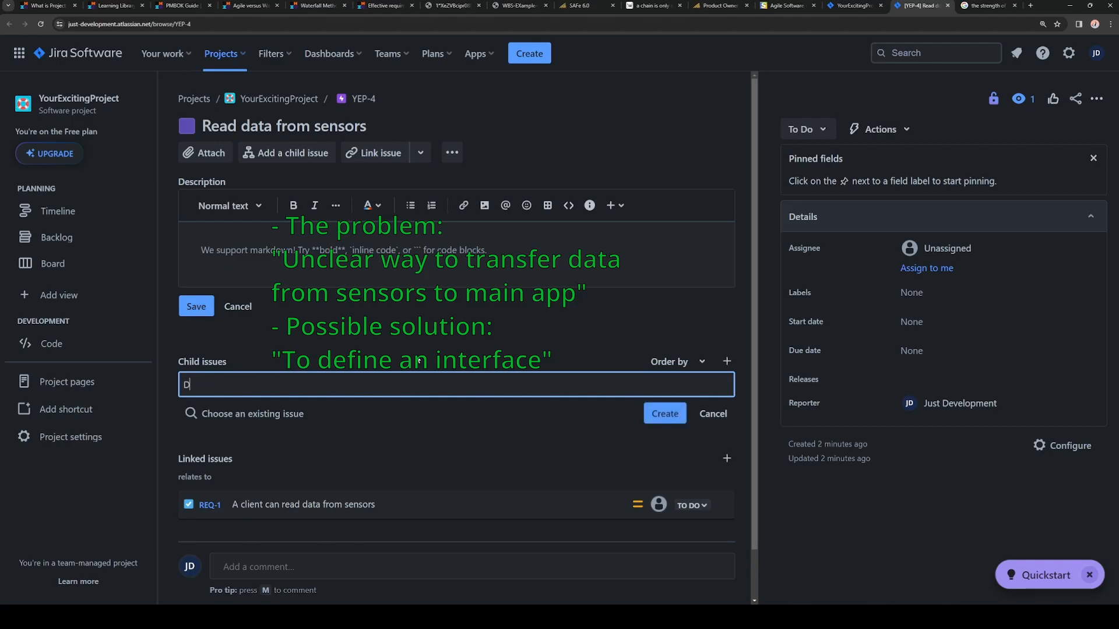
text(efine an interface fr)
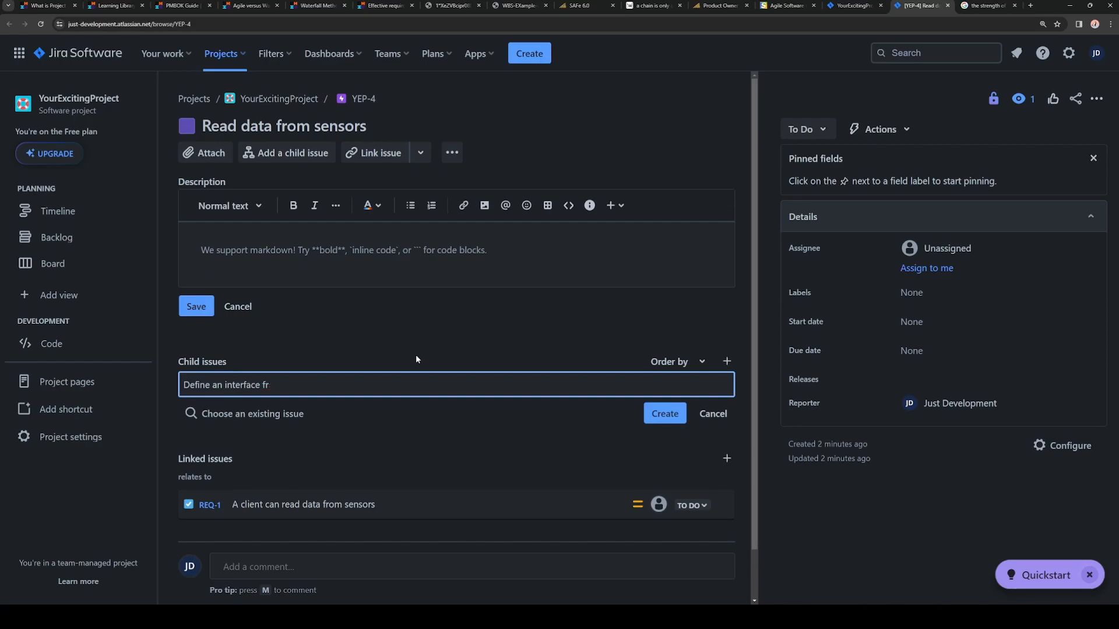
key(BackSpace)
text(or data)
key(Return)
Open the child issue "Define an interface for data" on its own page
click(275, 366)
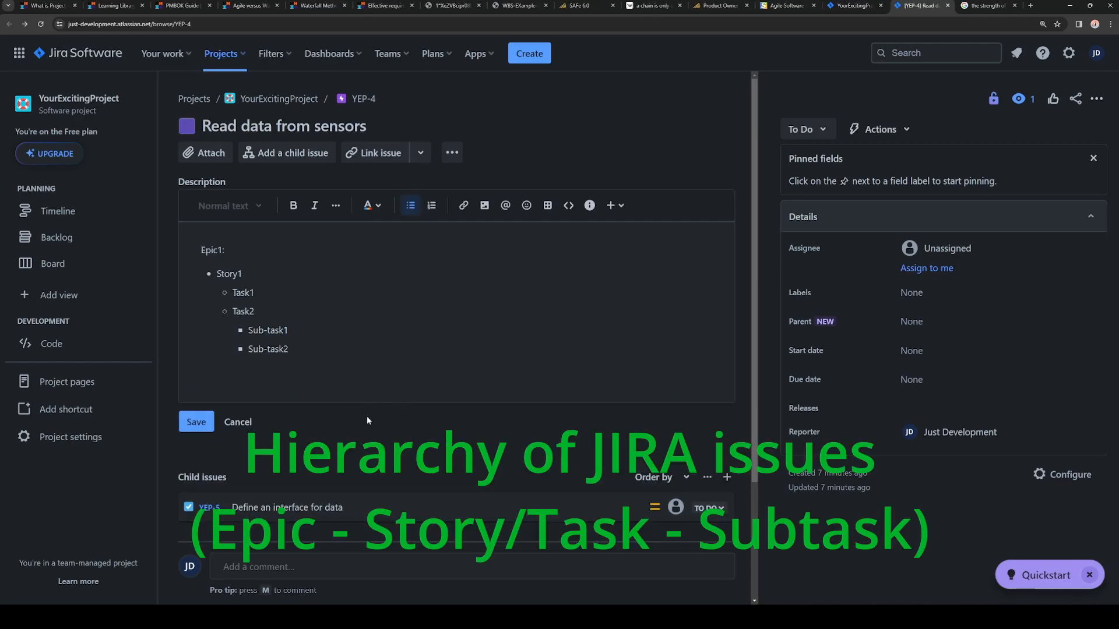
scroll(327, 408, down, 2)
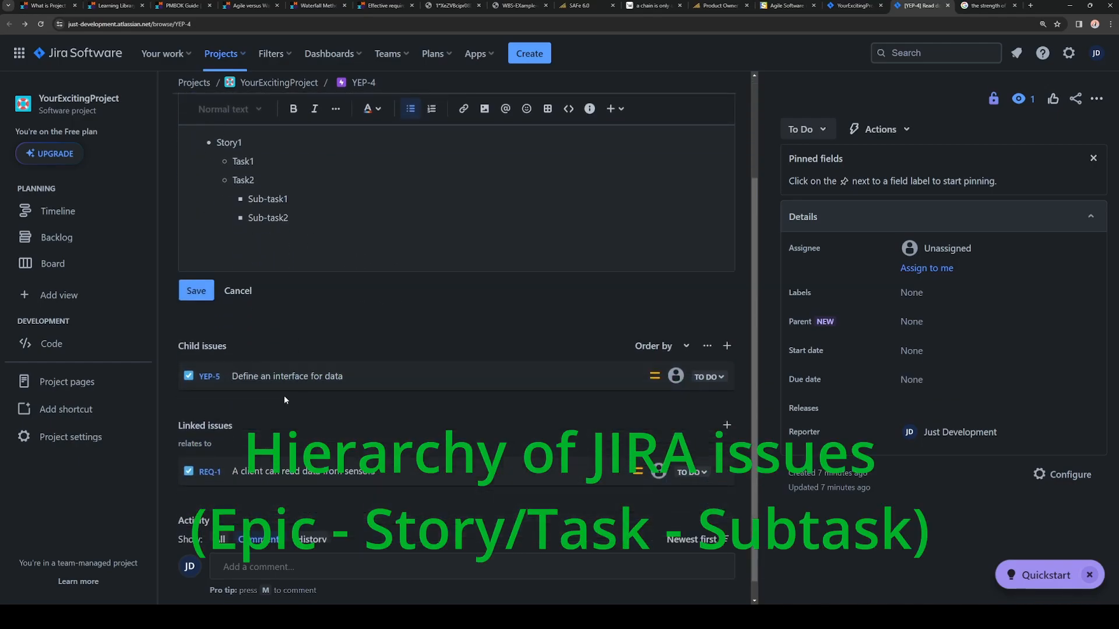
middle_click(216, 384)
click(922, 5)
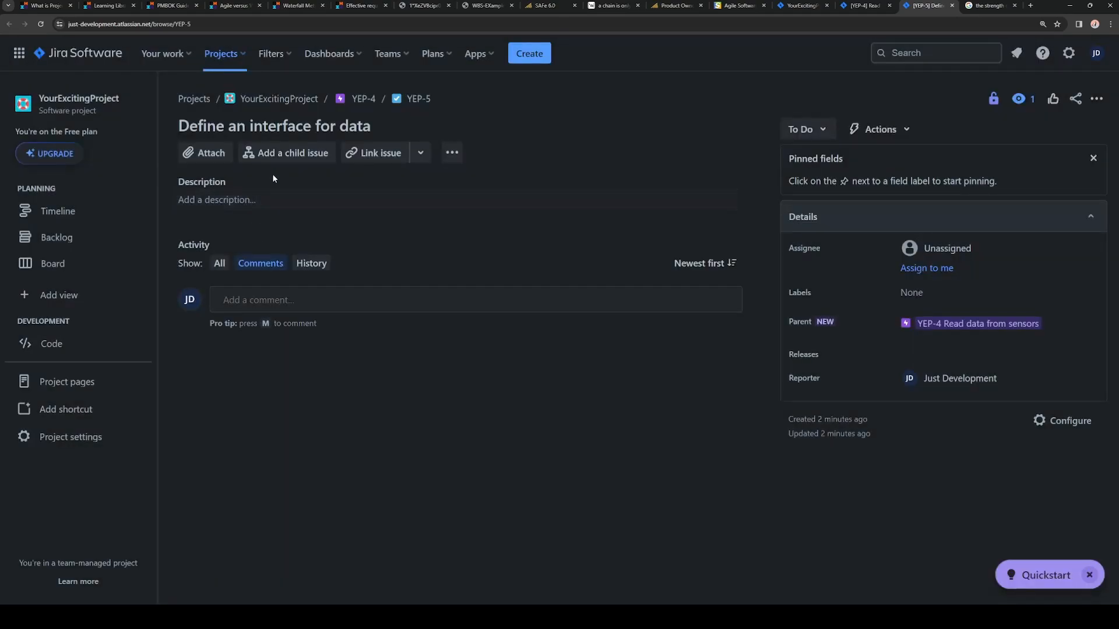
Add a sub-task named "Define an interface in Draw.io" to the "Define an interface for data" task
click(287, 152)
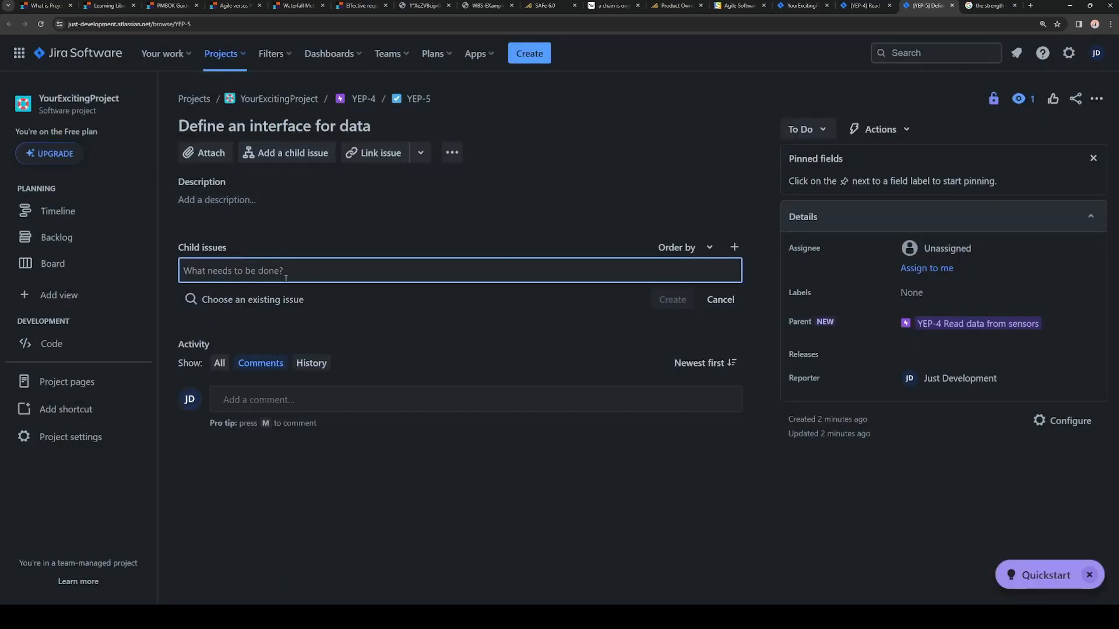
text(Define an interrface)
key(BackSpace)
key(BackSpace)
key(BackSpace)
key(BackSpace)
key(BackSpace)
key(BackSpace)
text(rface in Draw.io)
key(Return)
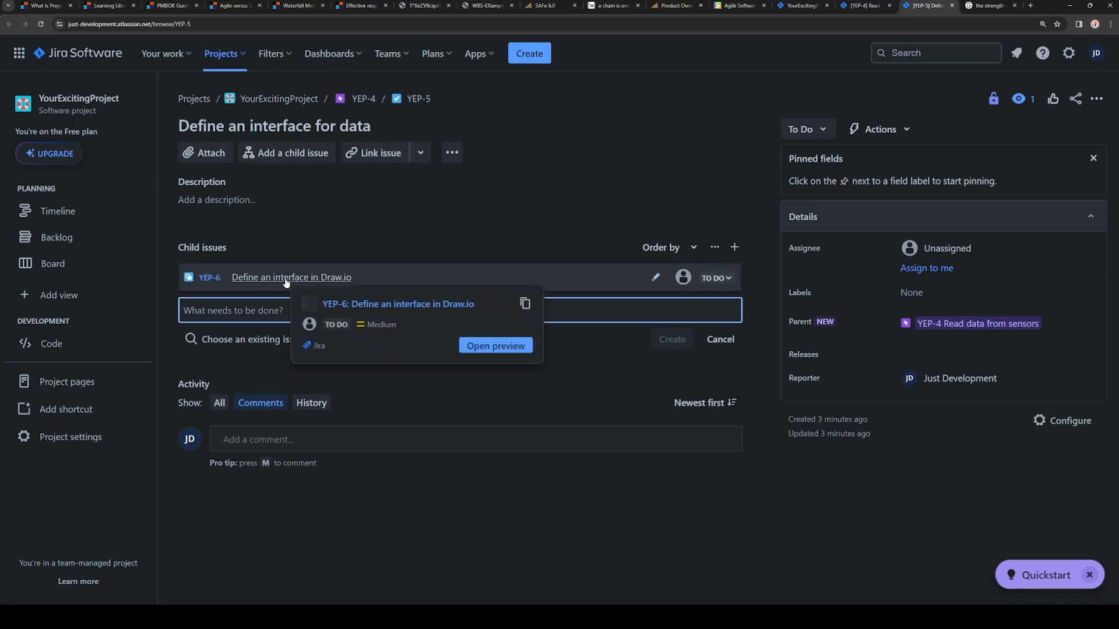
text(Define an aint)
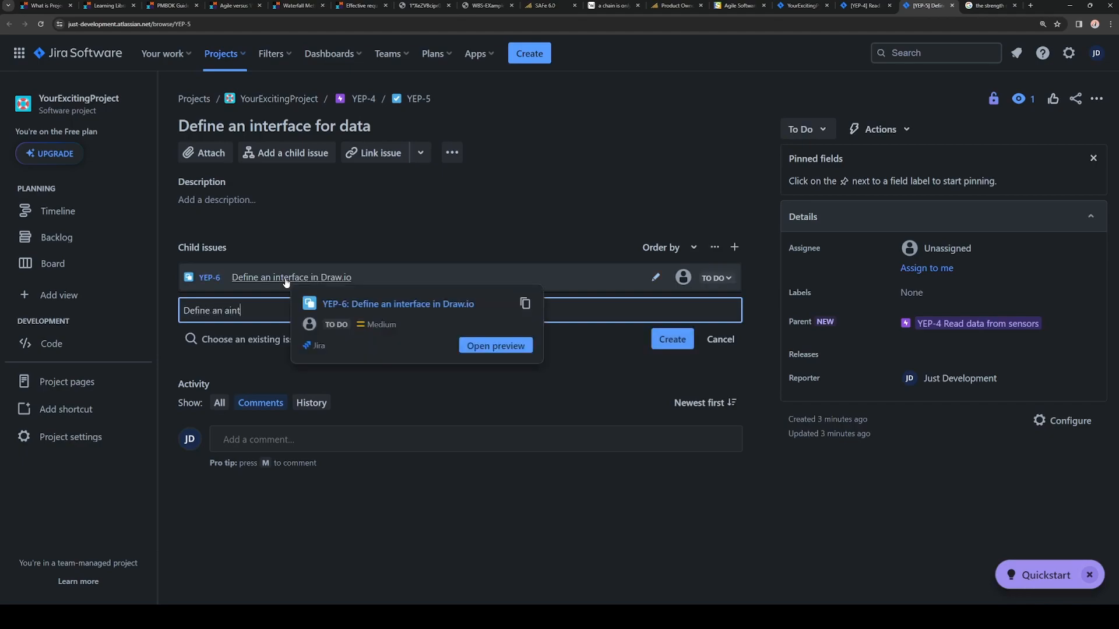
key(BackSpace)
key(BackSpace)
key(BackSpace)
key(BackSpace)
key(BackSpace)
key(BackSpace)
key(BackSpace)
key(BackSpace)
key(BackSpace)
key(BackSpace)
key(BackSpace)
key(BackSpace)
key(BackSpace)
key(BackSpace)
text(W)
key(BackSpace)
Add a second sub-task named "Duplicate an interface in PlantUML" to the same task
text(Duplicate asn i)
key(BackSpace)
key(BackSpace)
key(BackSpace)
key(BackSpace)
text(n interface in PlantUML)
key(Return)
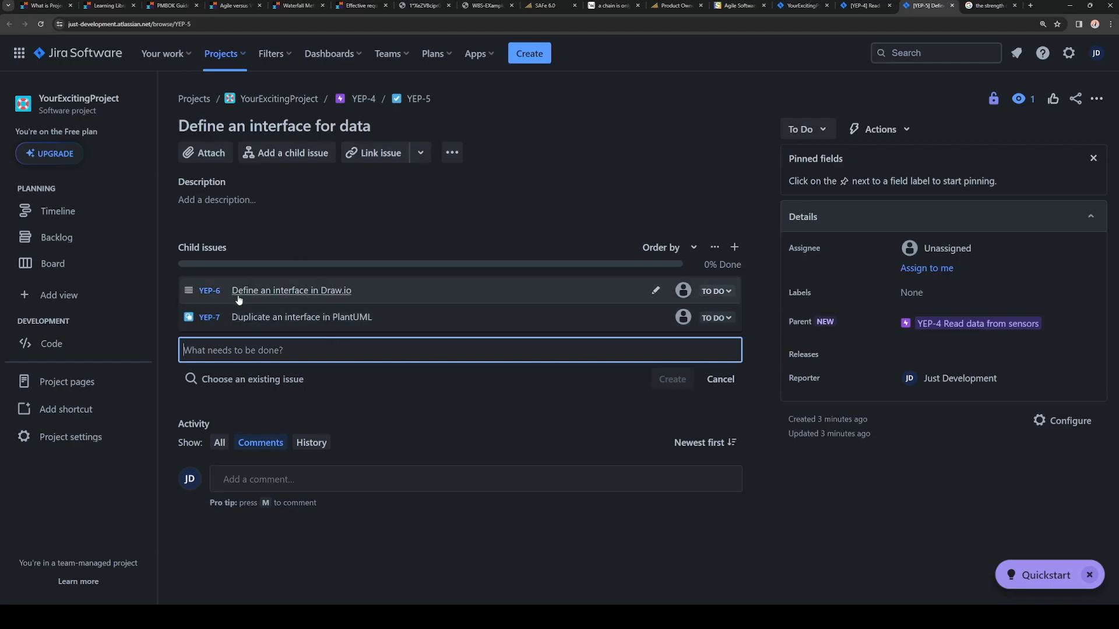
Examine the parent links between the "Define an interface in Draw.io" sub-task and its parent task
click(210, 291)
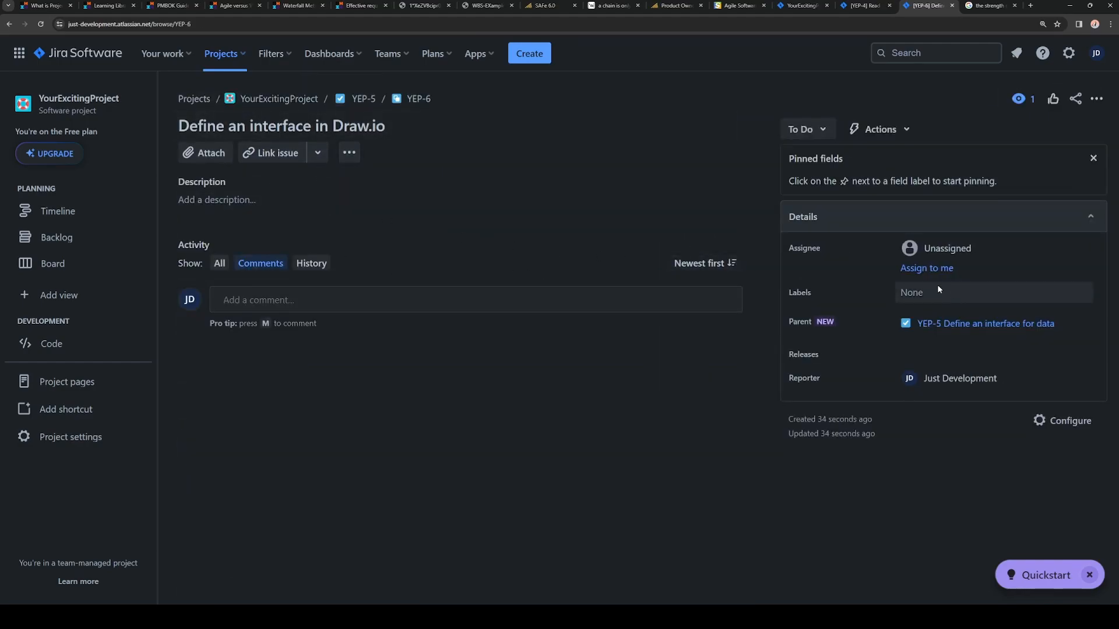
click(364, 99)
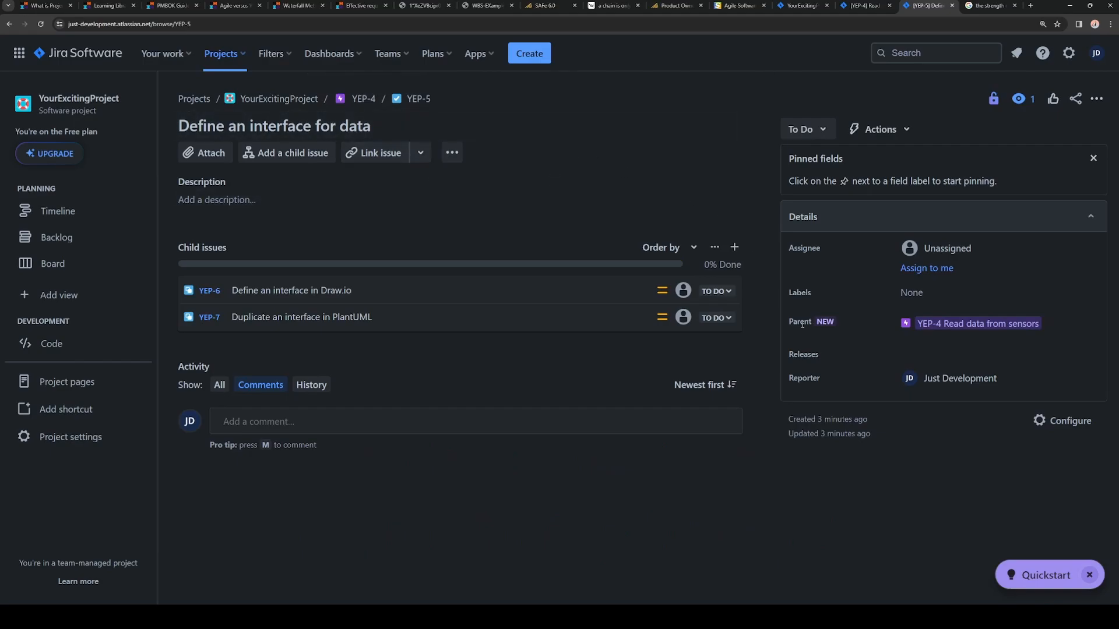
click(234, 292)
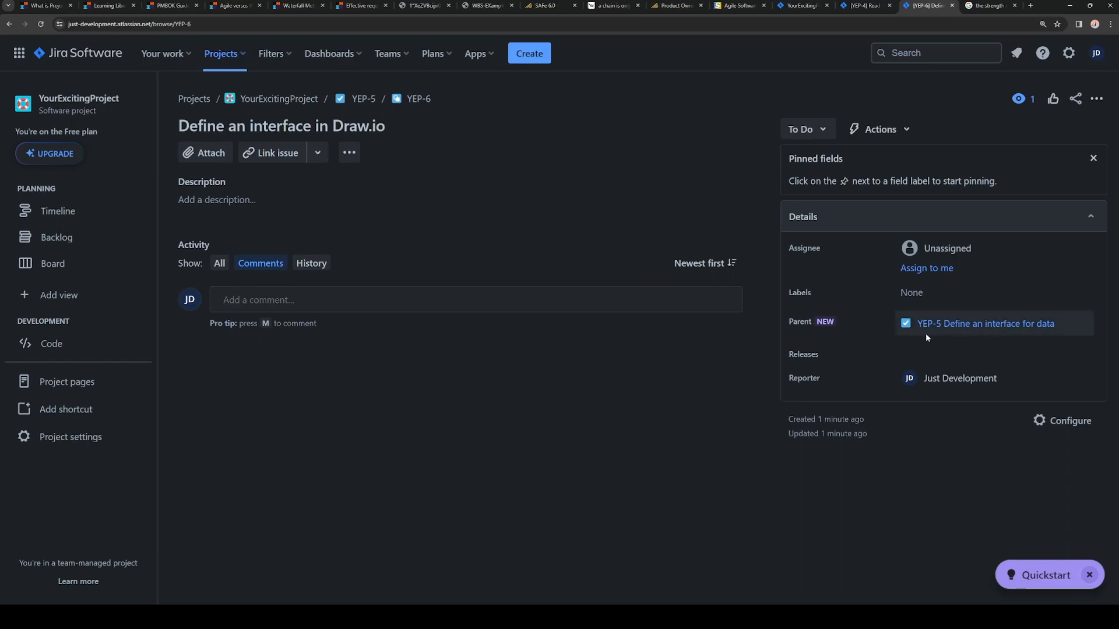
click(949, 324)
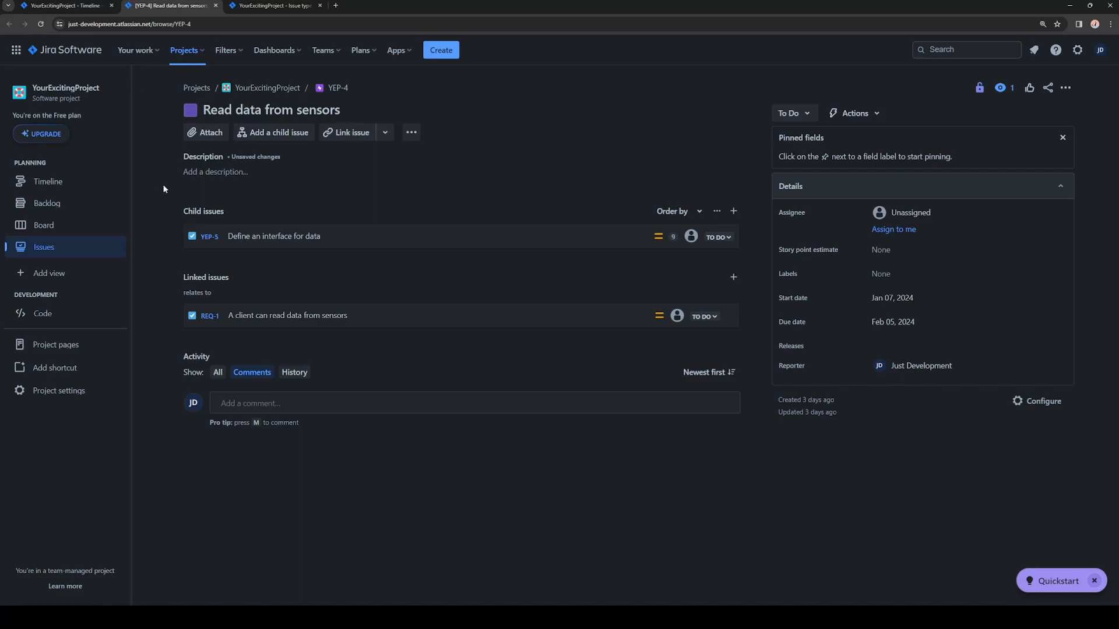
Review the Story, Task and Bug issue type settings of YourExcitingProject
click(274, 10)
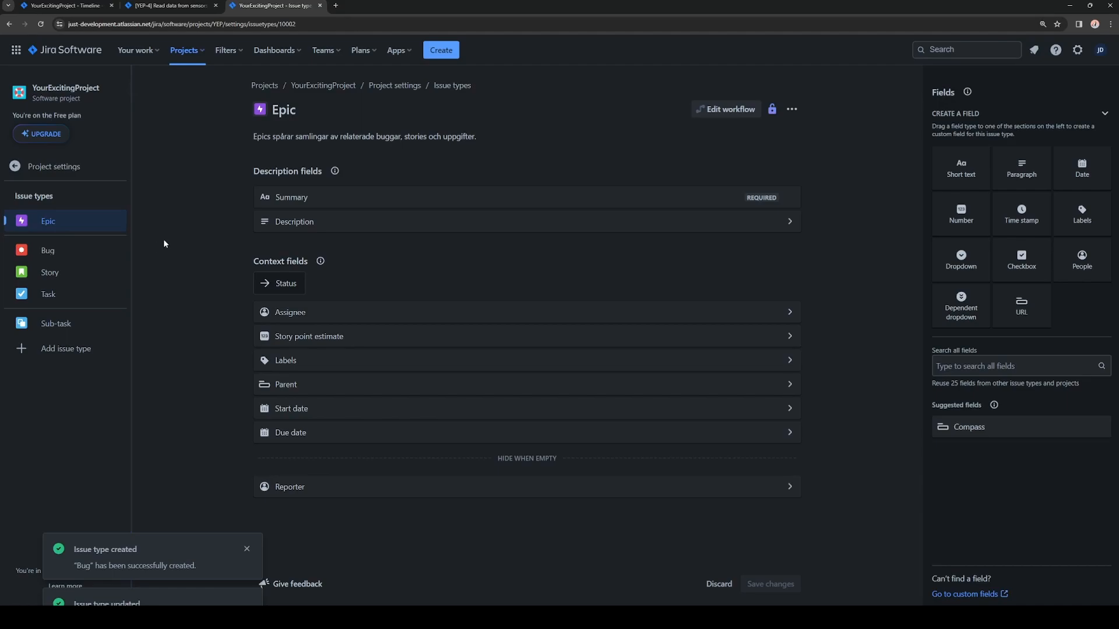
click(80, 276)
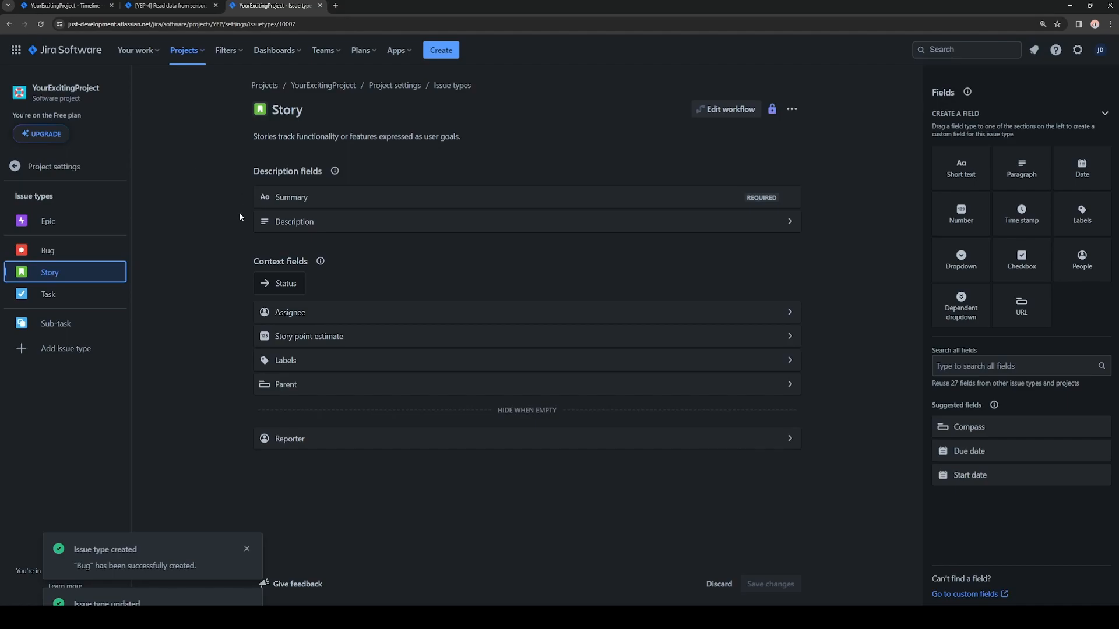
click(68, 296)
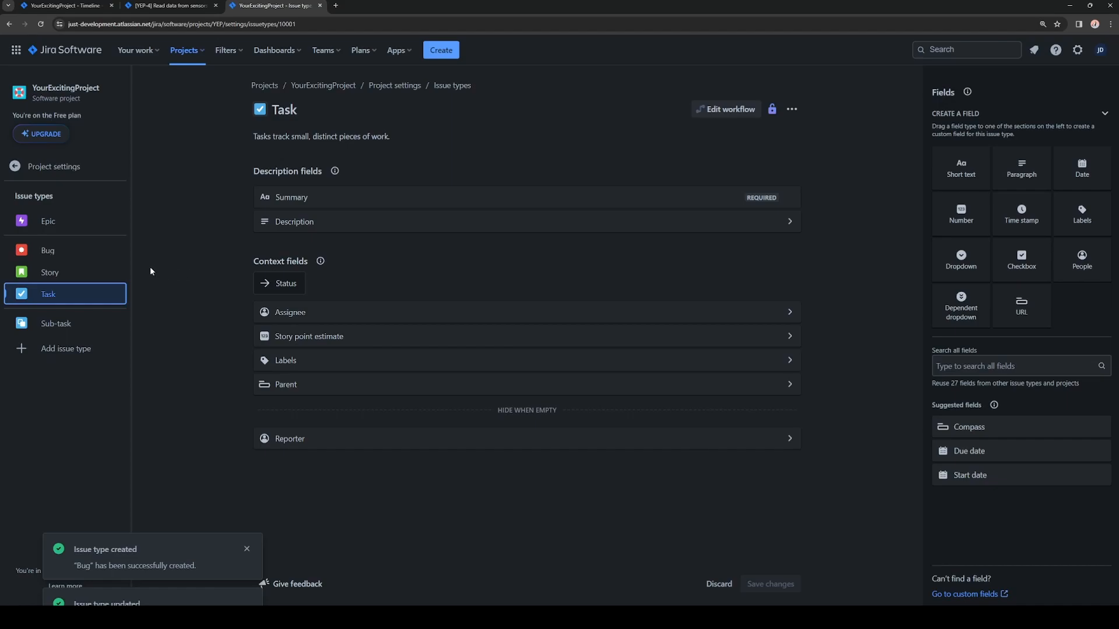
click(76, 251)
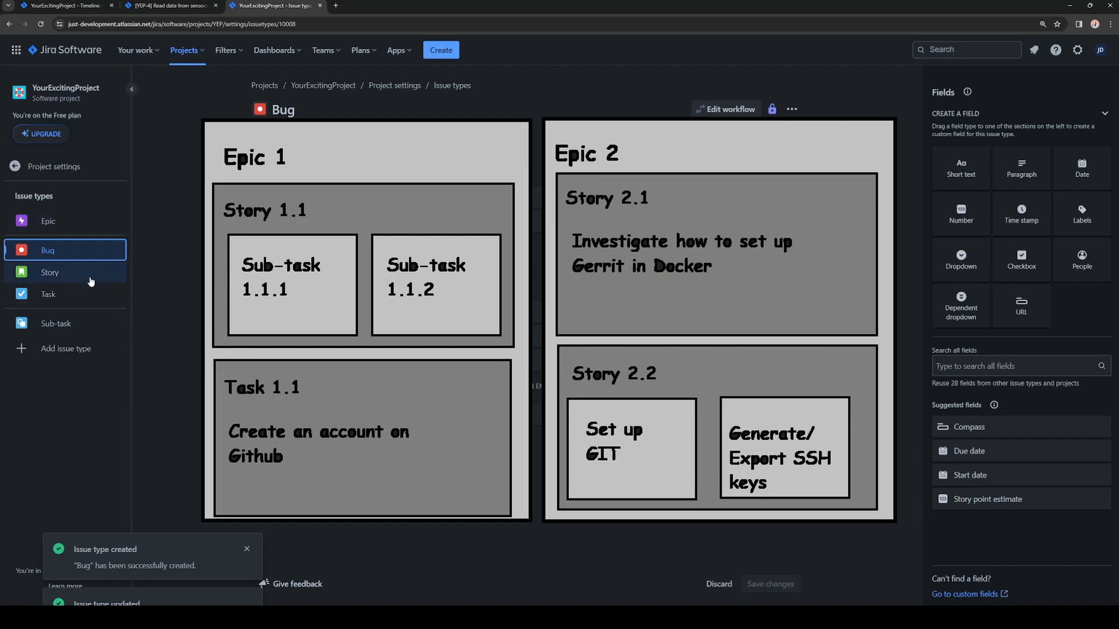
Review the fields of the Sub-task issue type in YourExcitingProject's settings
click(90, 322)
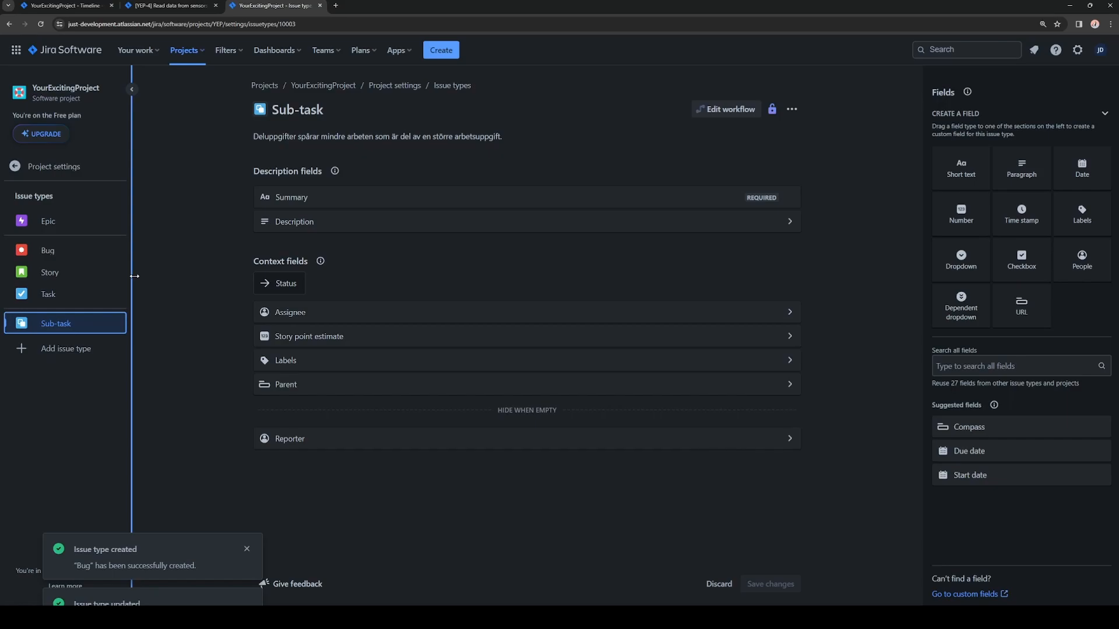
click(152, 370)
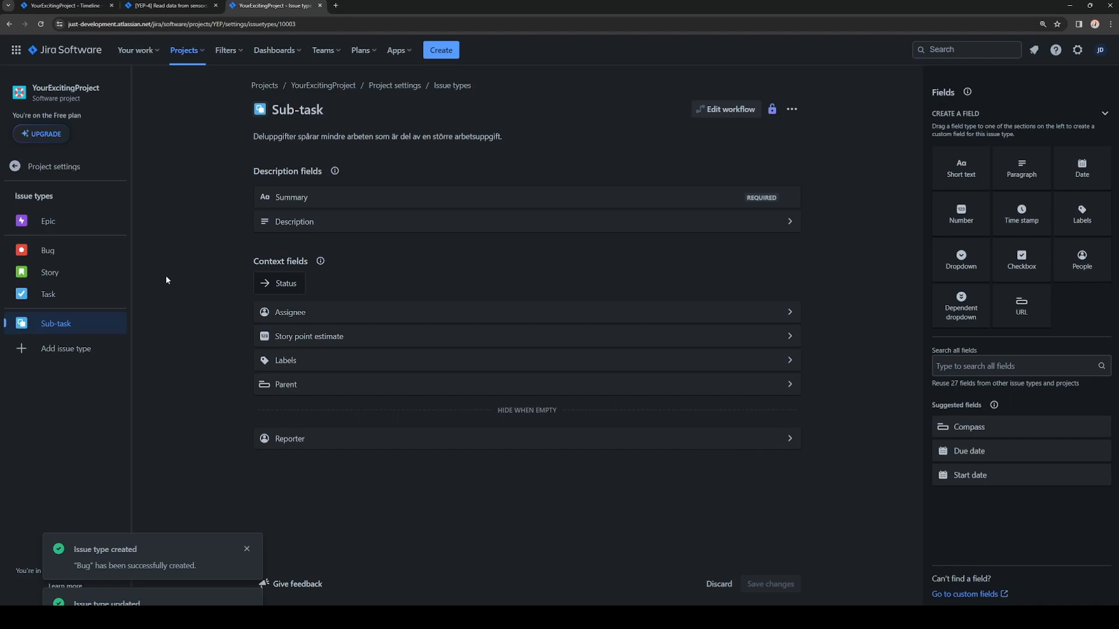
Start a description for the "Read data from sensors" epic with the line "Epic 1"
click(169, 6)
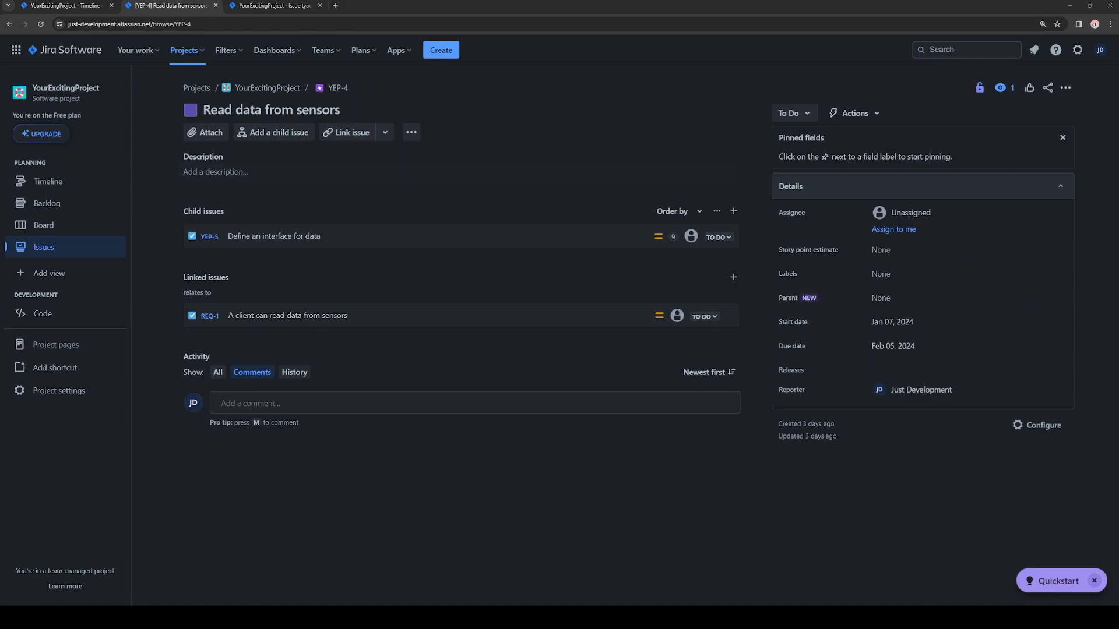
click(312, 169)
click(233, 260)
click(249, 165)
text(Epic 1)
key(Return)
key(Tab)
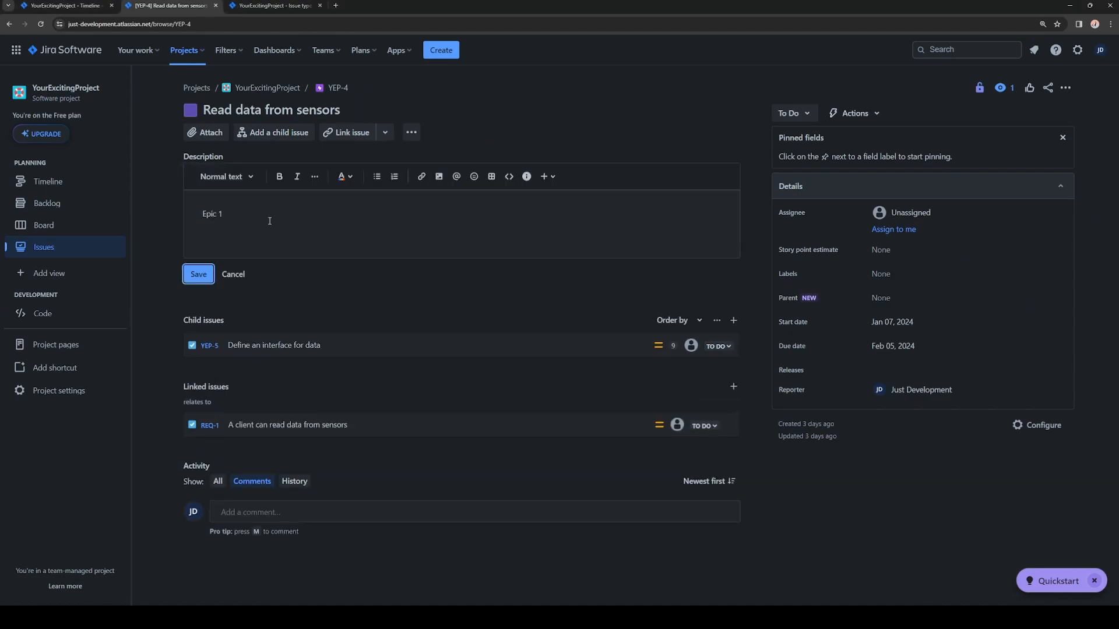
Add a bulleted list under "Epic 1" with the items Story1, Story2, Task1 and Task2
click(269, 221)
text(* Story1)
key(Return)
text(Story2)
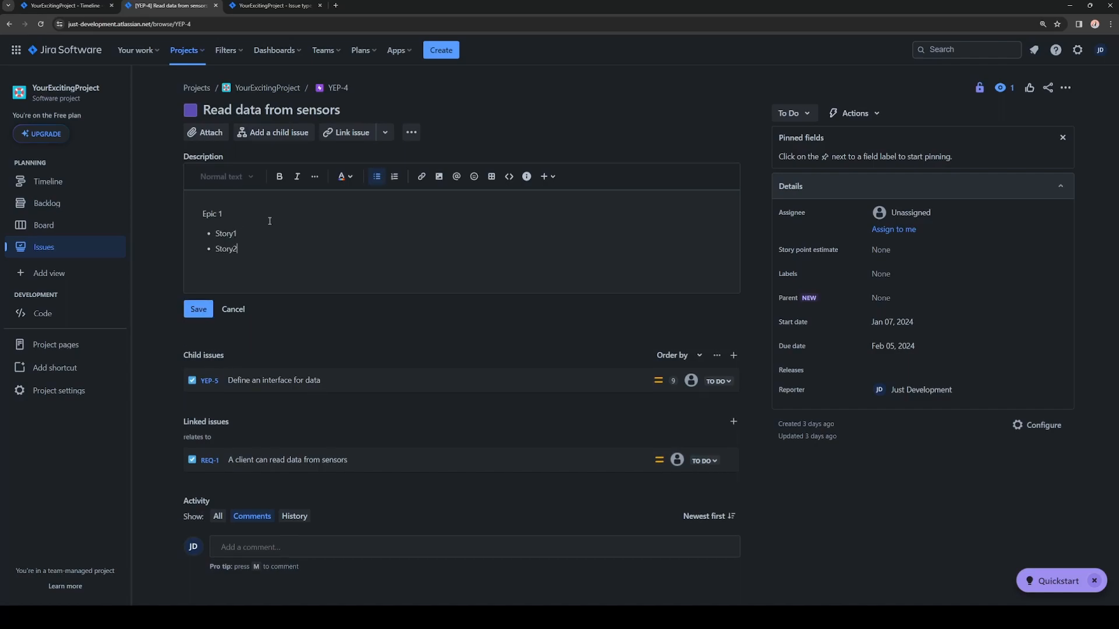
key(Return)
text(Task1)
key(Return)
text(Task2)
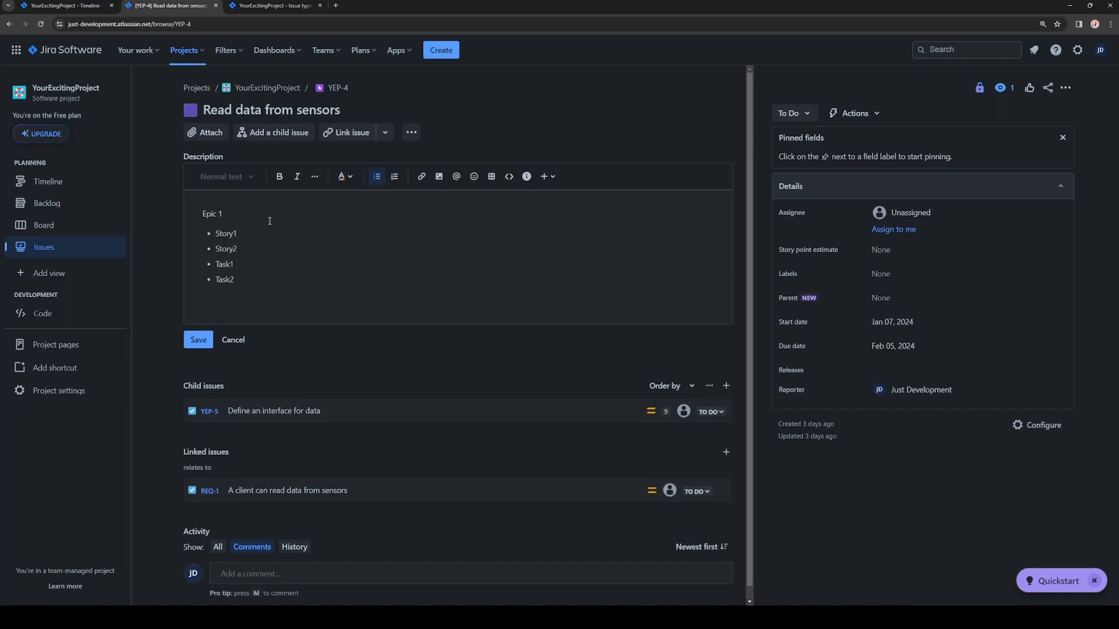
Nest Sub-task1.1 under Task1 and two Sub-task items under Story1, label Epic 1 "(Yep-4)" and Task1 "(YEP-5)", and save the description
key(Return)
key(Tab)
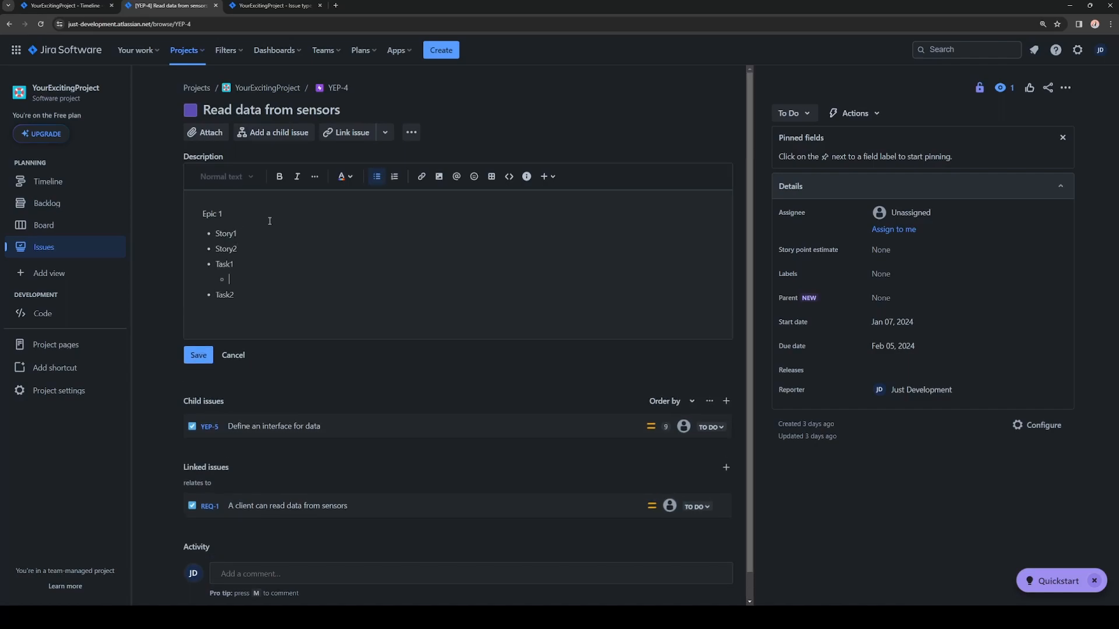
text(Sub-task1.1)
key(Up)
key(Up)
key(Return)
key(Tab)
text(Sub-task)
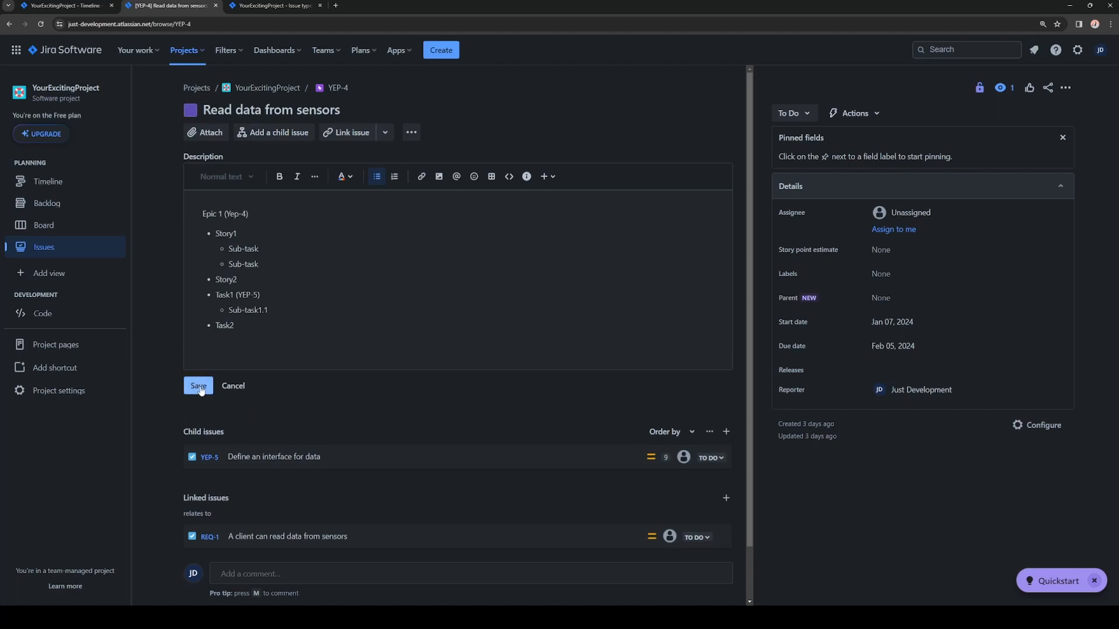
click(199, 387)
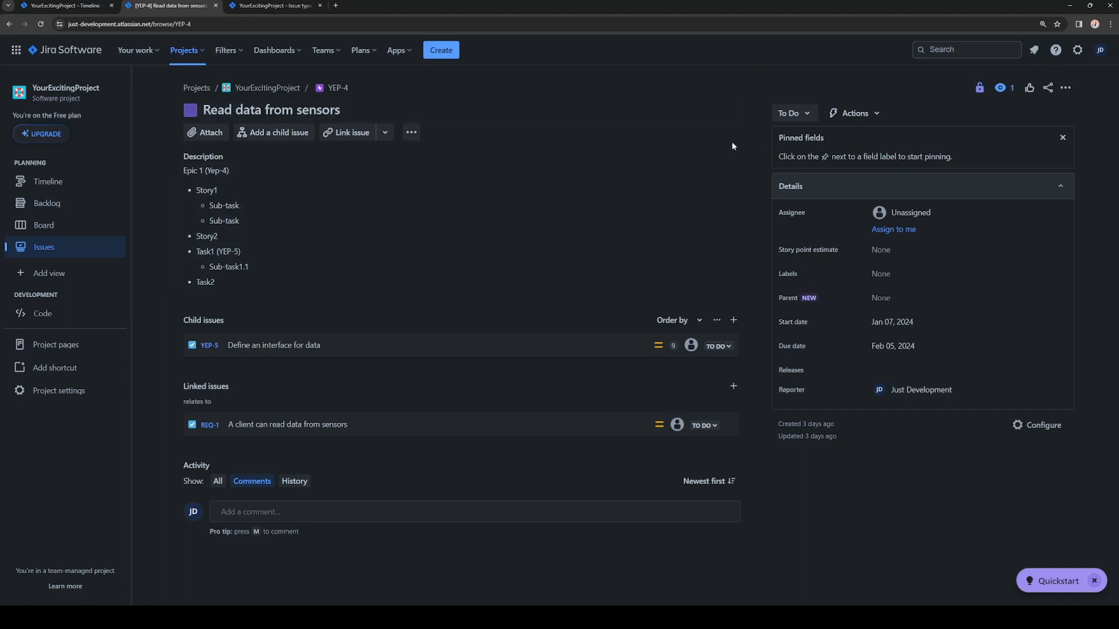
View the available statuses of the "Read data from sensors" epic and open its workflow
click(802, 113)
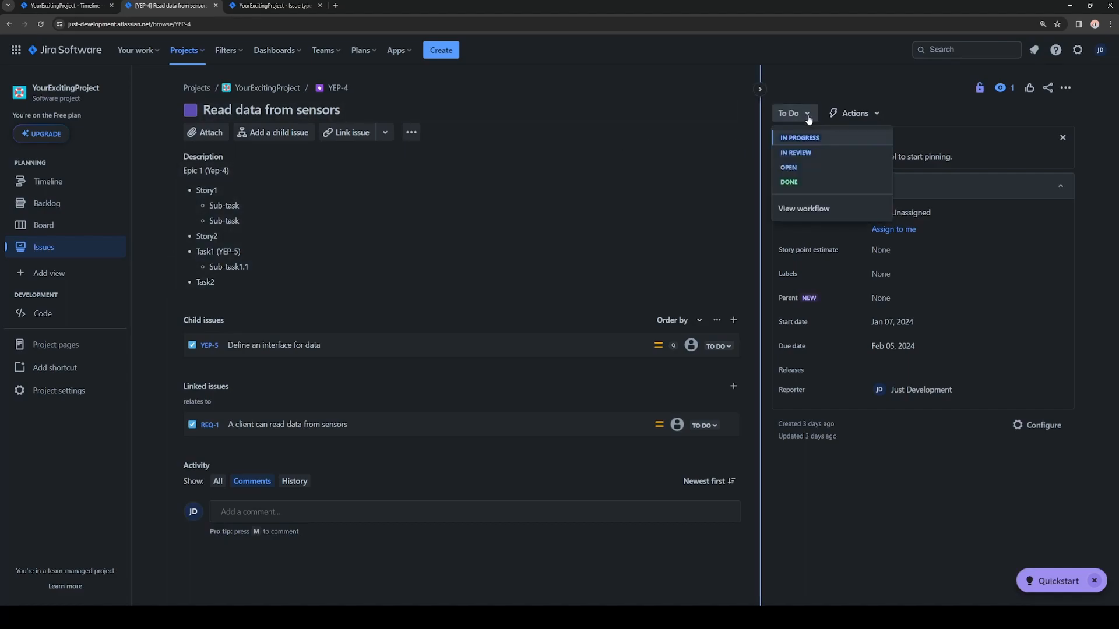
click(816, 208)
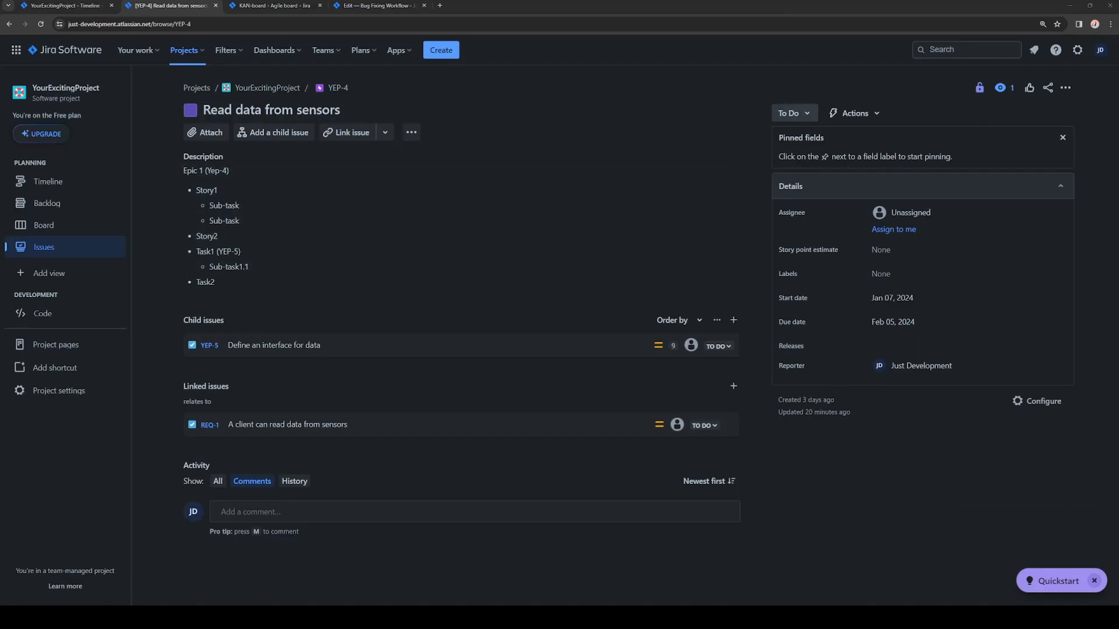
click(793, 113)
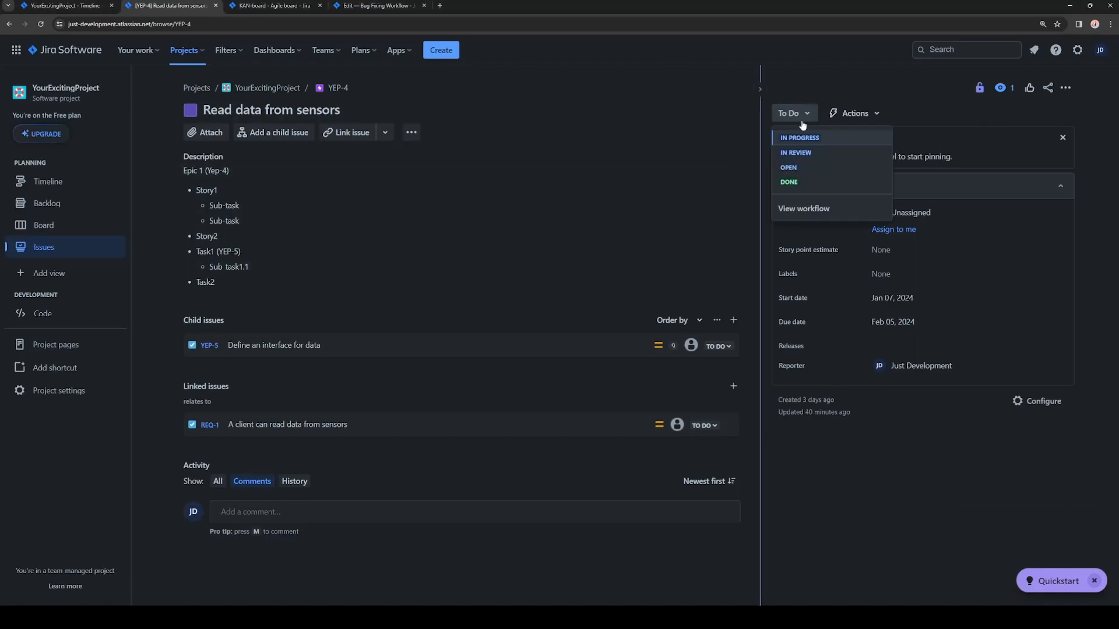
click(808, 209)
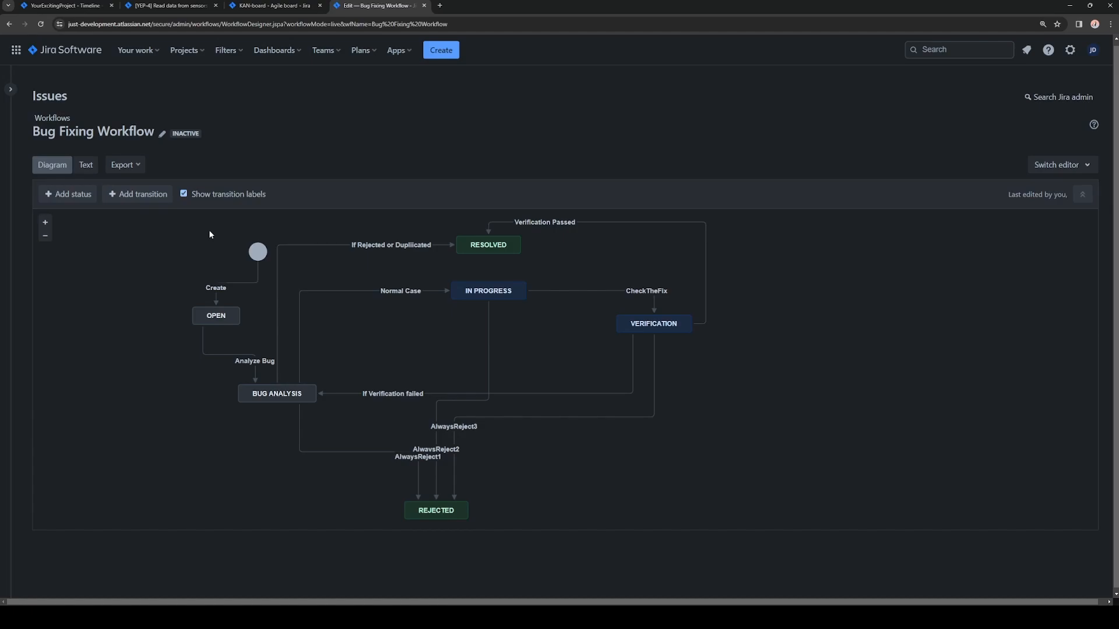
Examine the Bug Fixing Workflow diagram from its Open status through to the Verification status
mouse_move(198, 321)
click(685, 325)
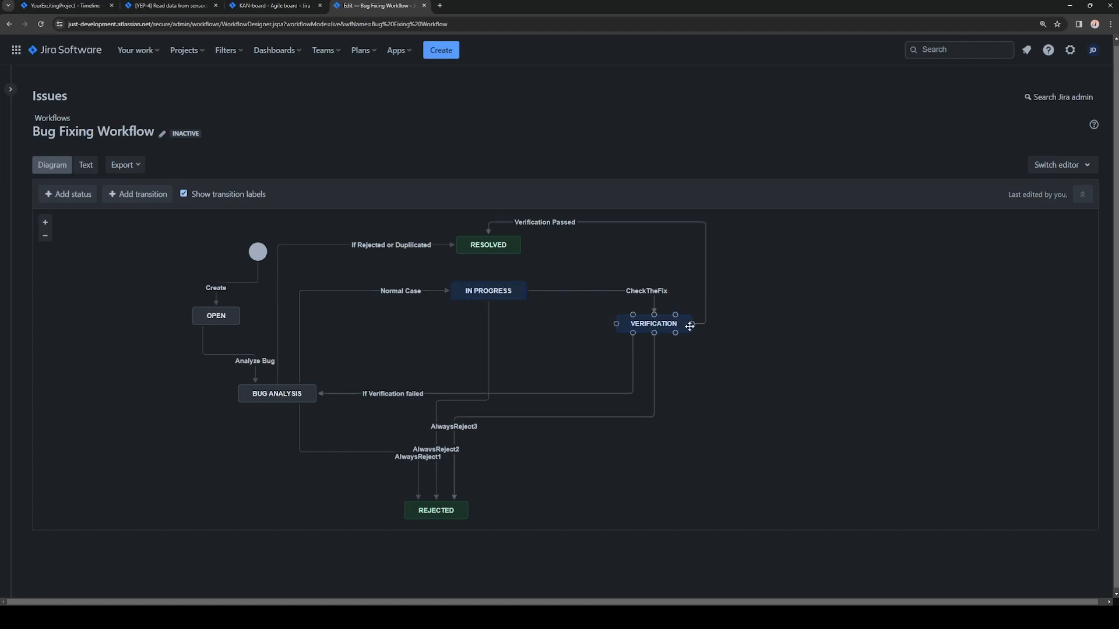